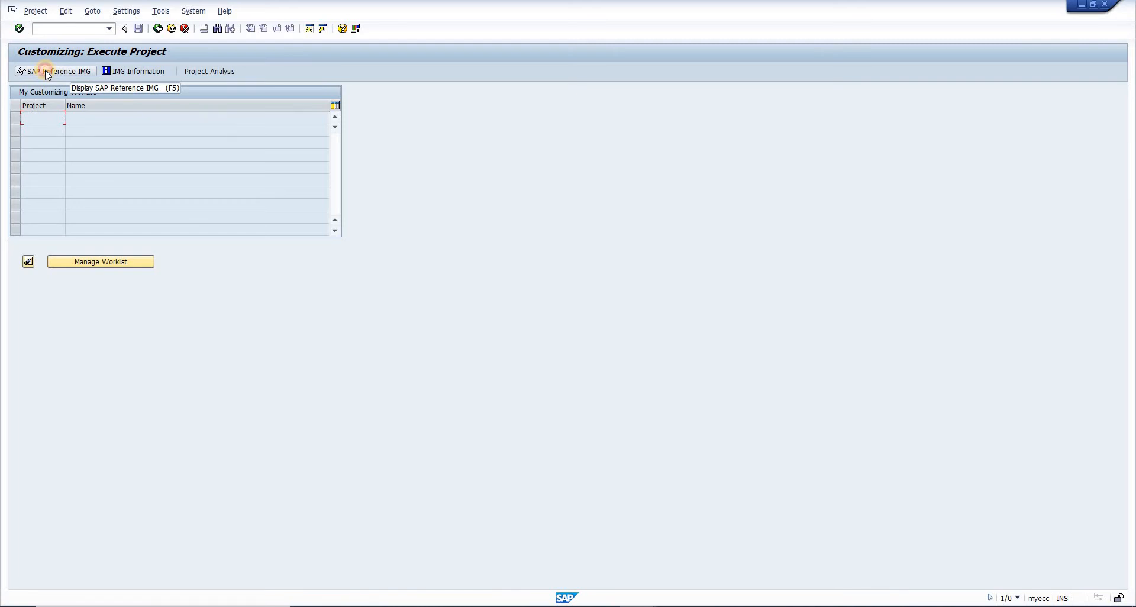
Open the Maintain Fiscal Year Variant activity under Financial Accounting (New), Financial Accounting Global Settings (New), Ledgers, Fiscal Year and Posting Periods in the SAP Reference IMG.
click(45, 70)
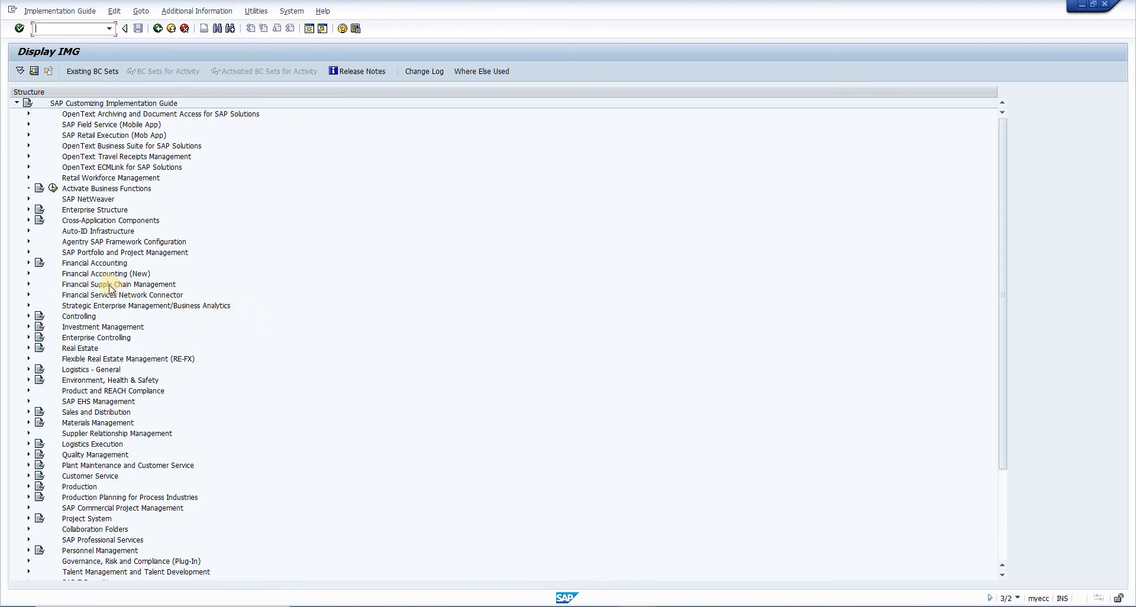
click(28, 273)
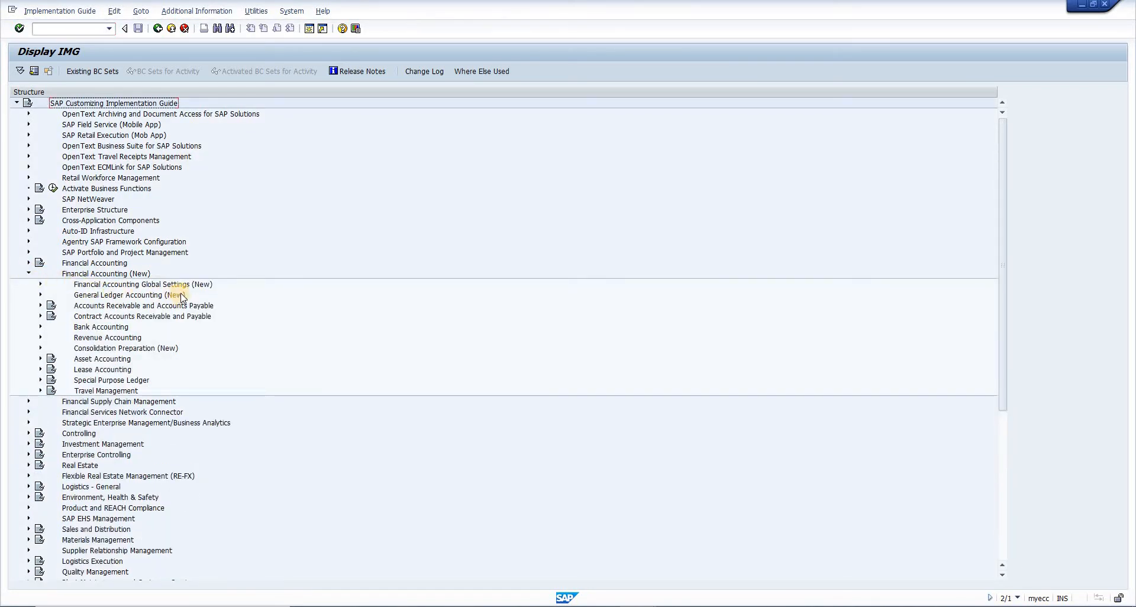
click(41, 284)
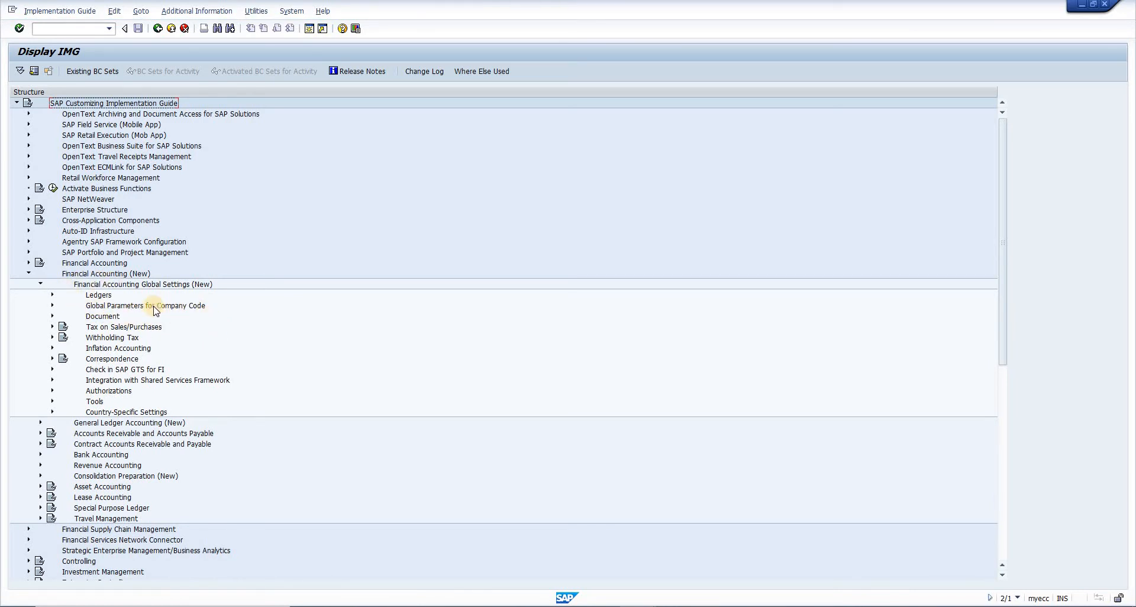
click(52, 295)
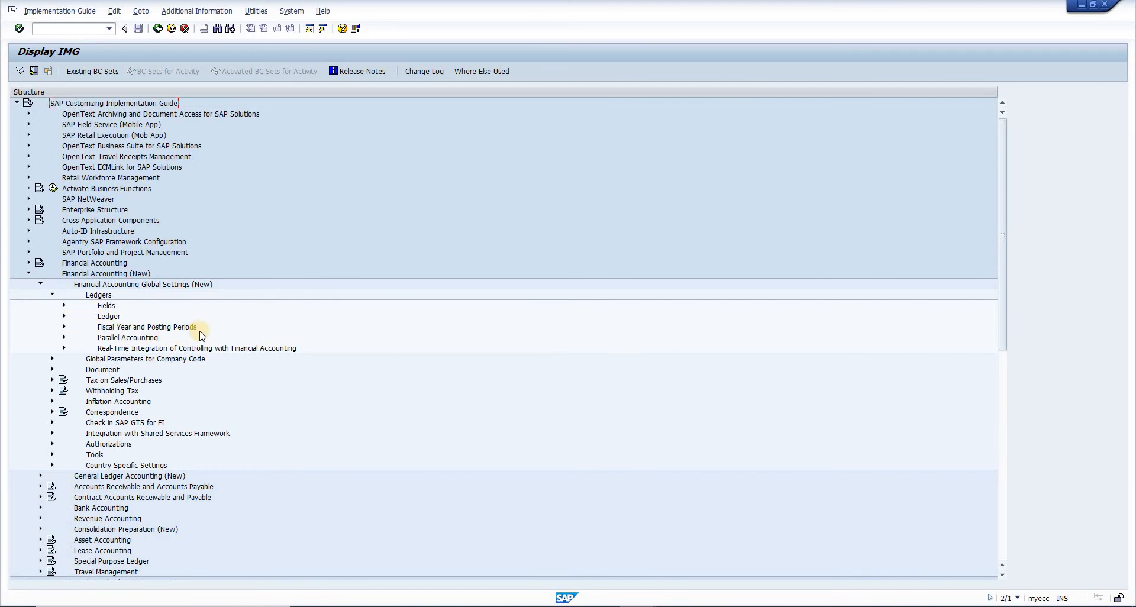
click(65, 328)
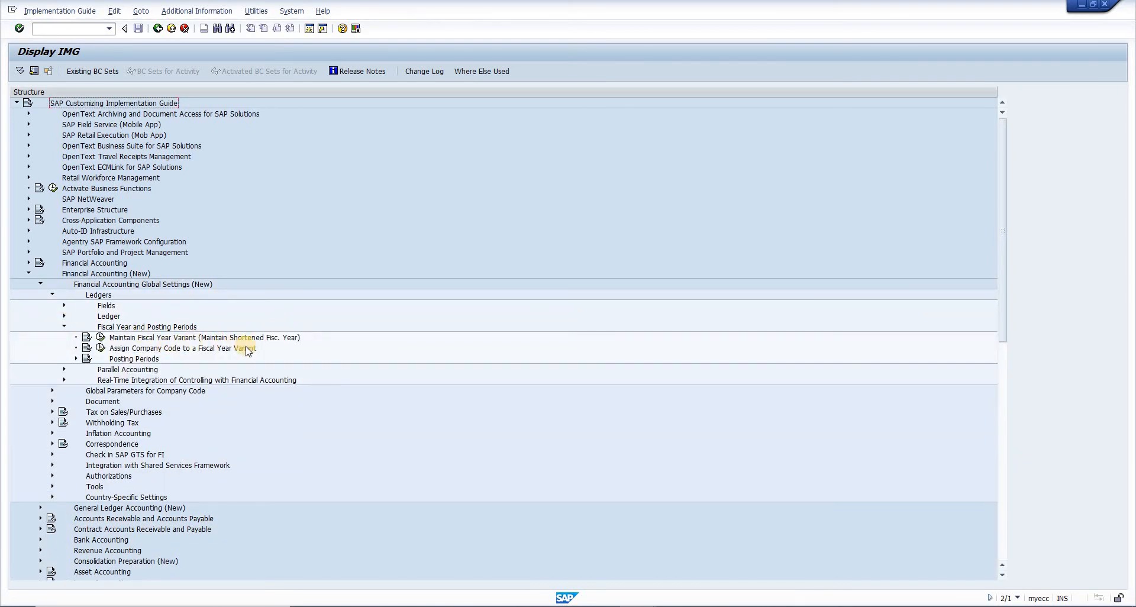
click(101, 339)
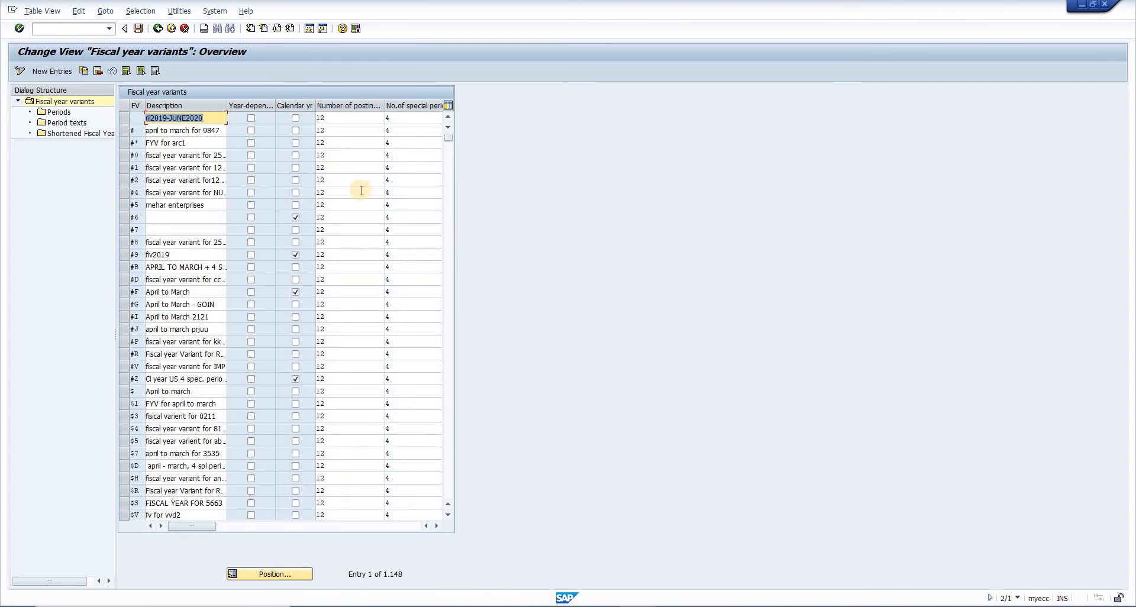
click(294, 119)
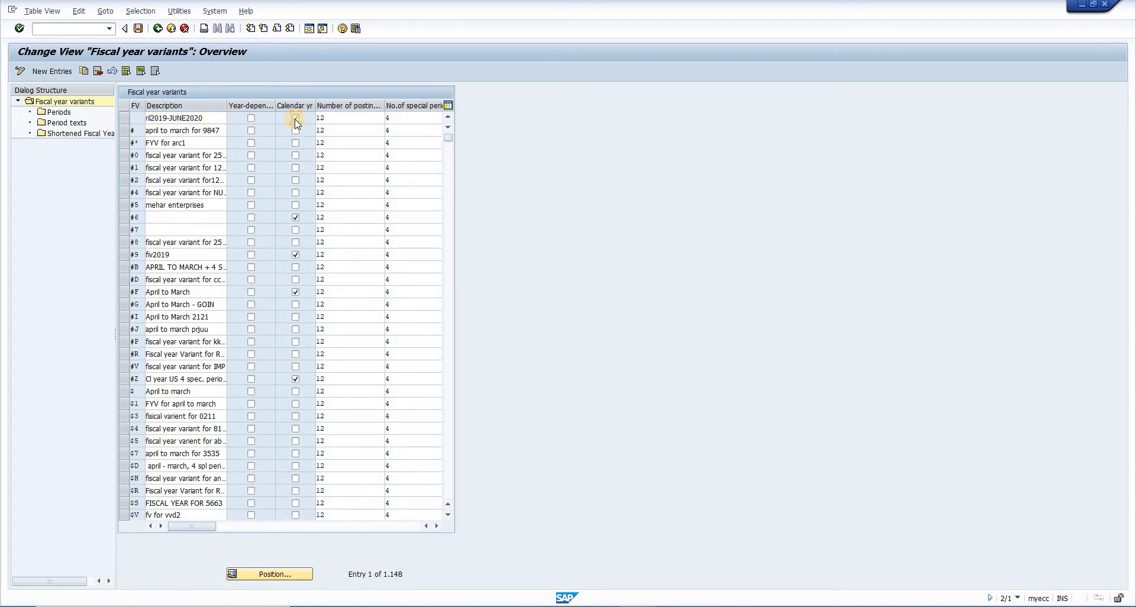
click(295, 119)
click(294, 118)
Review the Define Fiscal year variant slide in PowerPoint and return to the SAP fiscal year variants window.
click(492, 606)
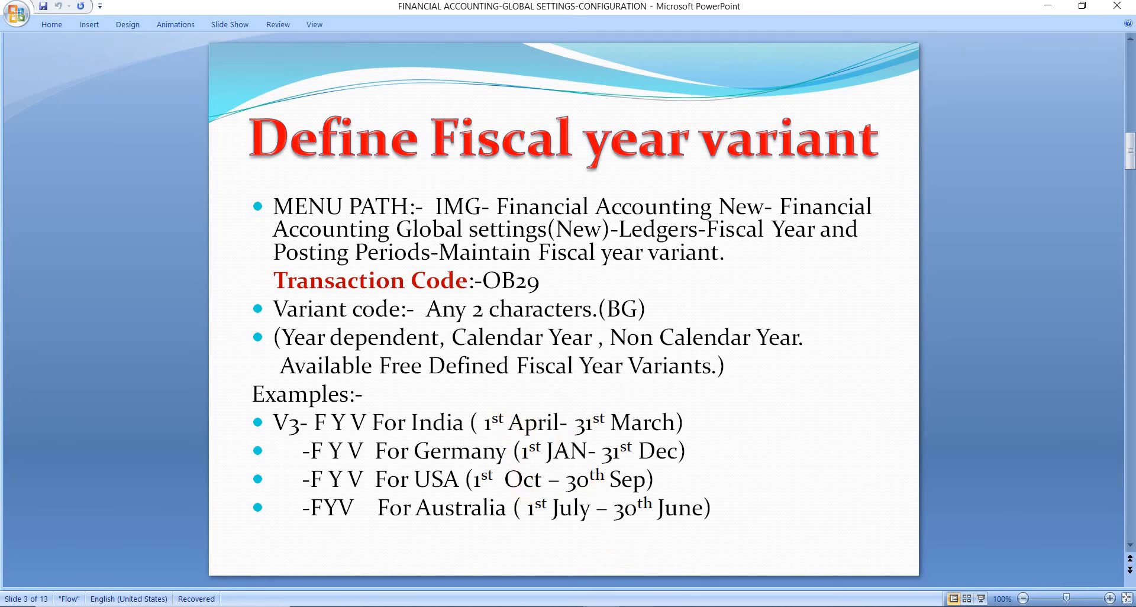
mouse_move(638, 606)
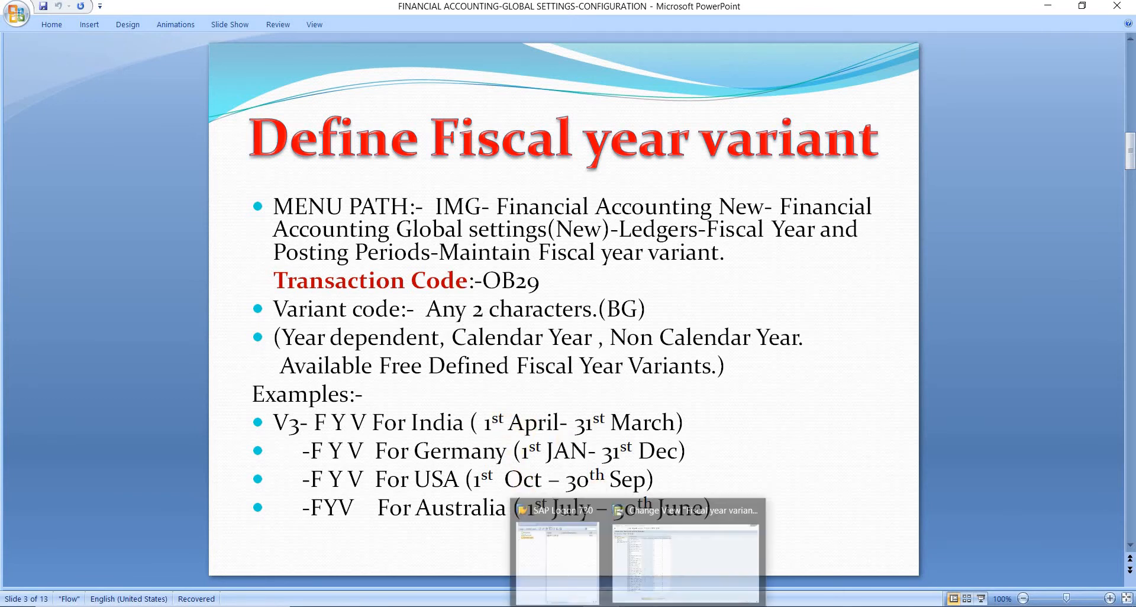
click(691, 562)
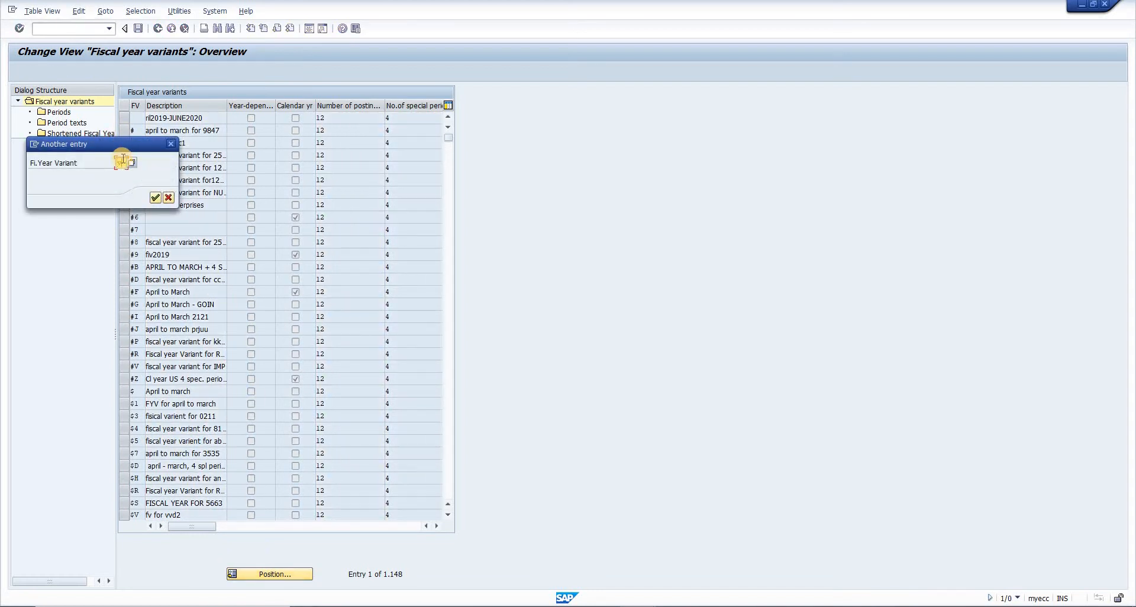
Position the fiscal year variants list at V3 and start copying that entry.
text(v3)
click(154, 199)
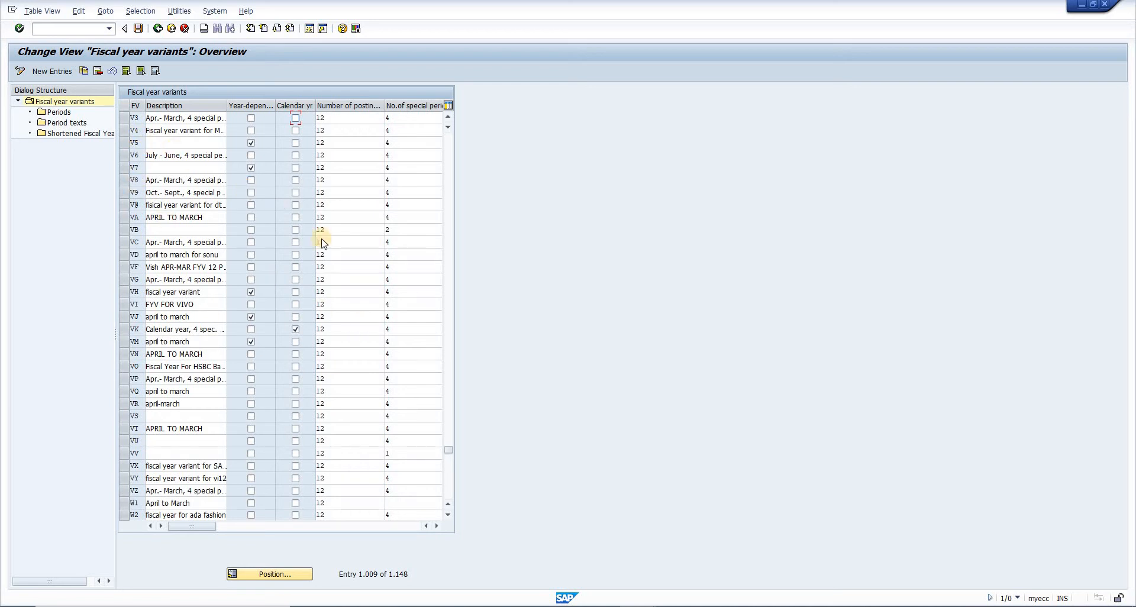
click(122, 119)
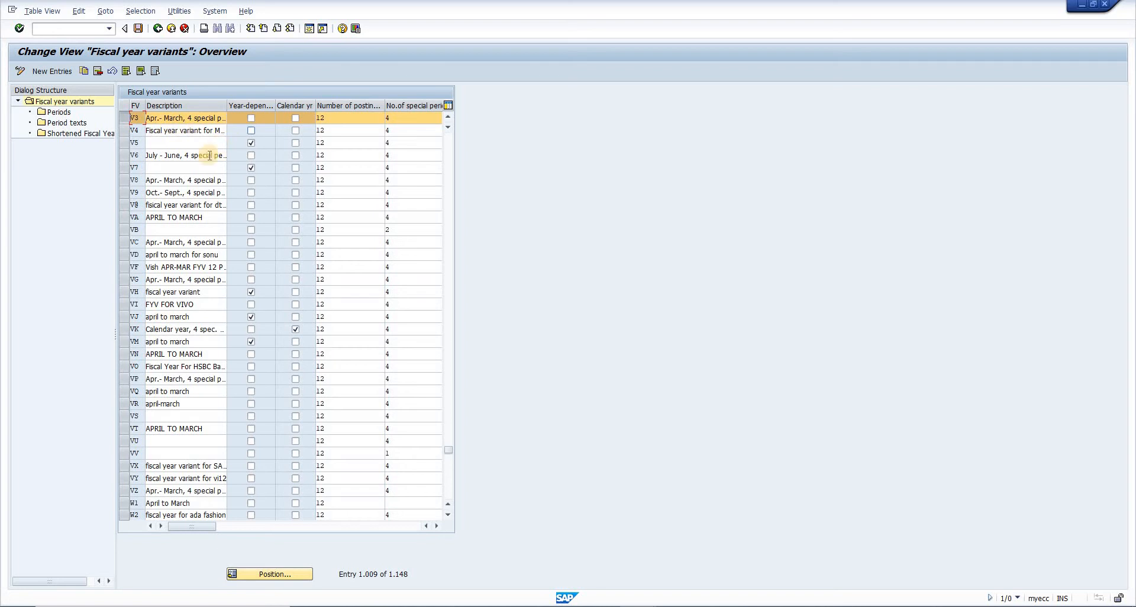
click(83, 70)
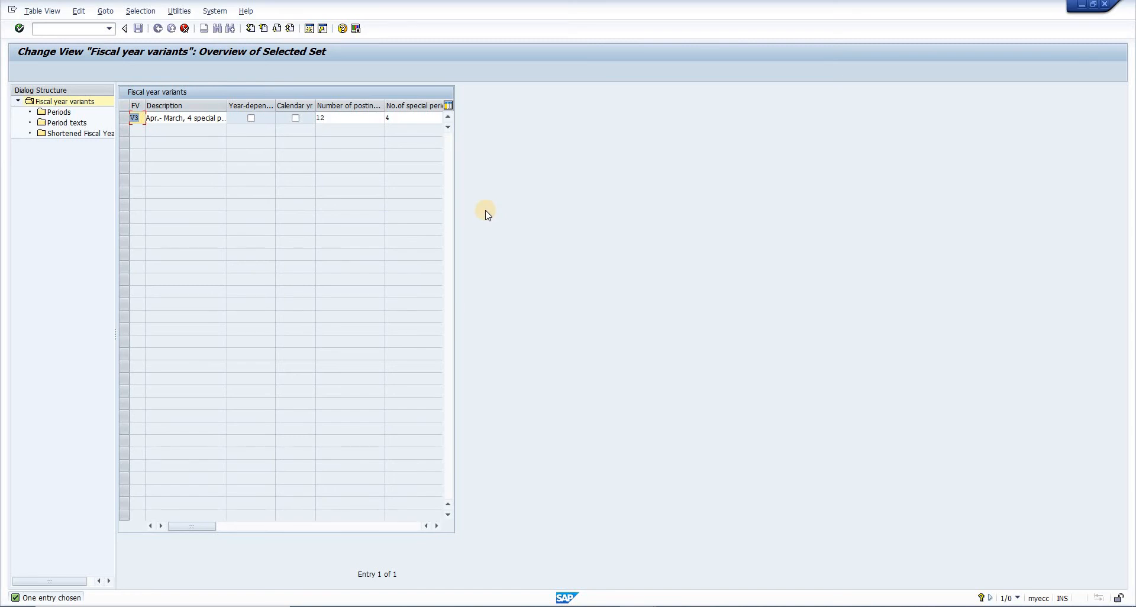
key(Return)
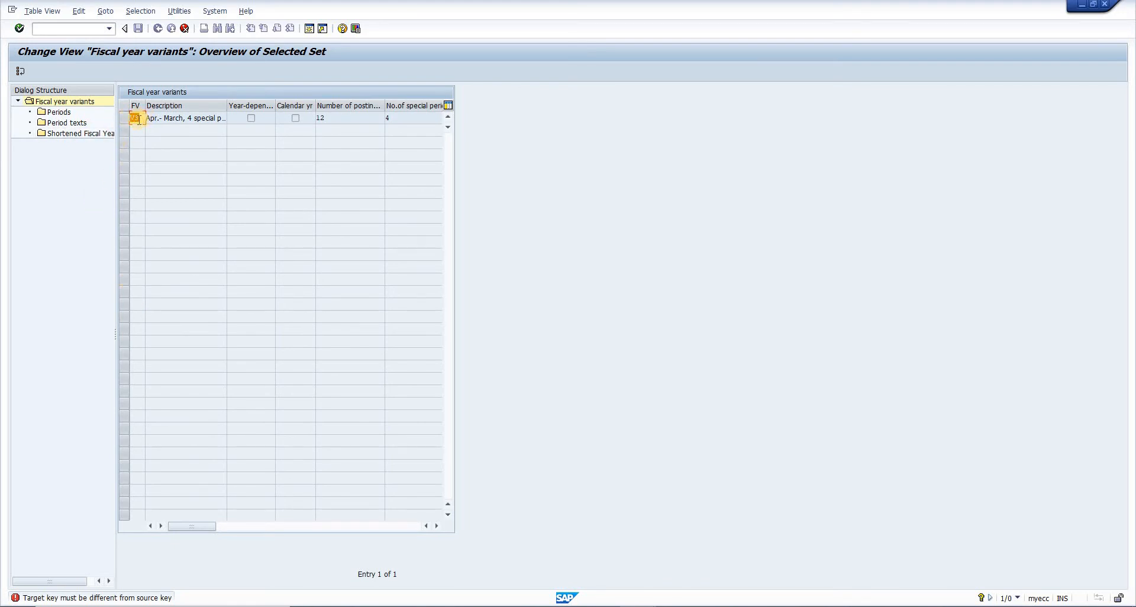
click(141, 119)
key(BackSpace)
key(BackSpace)
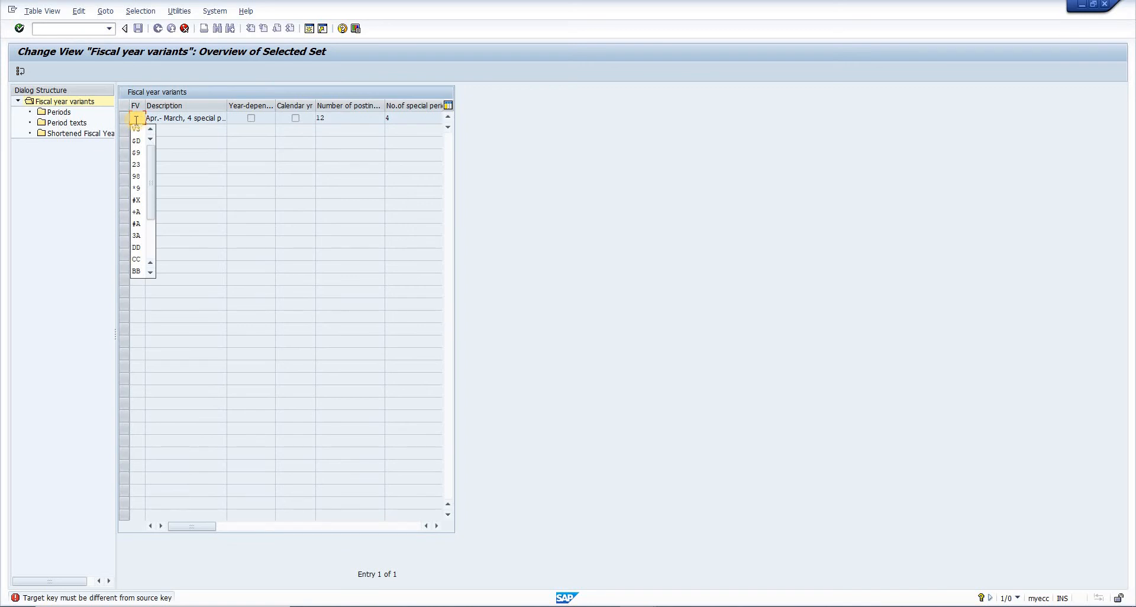
text(bg)
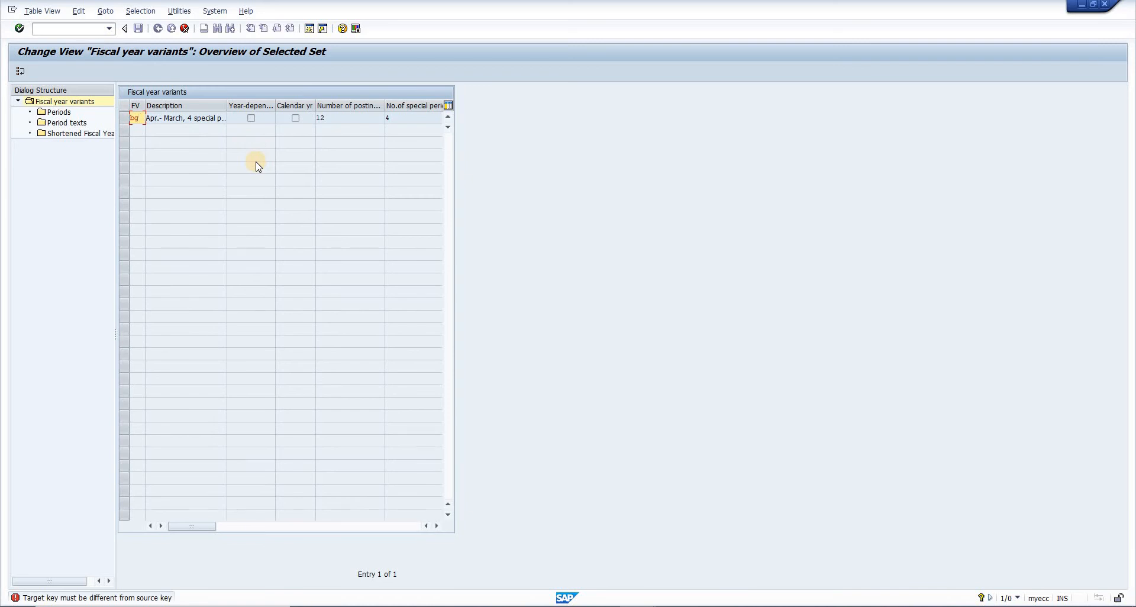
key(BackSpace)
key(BackSpace)
key(Caps_Lock)
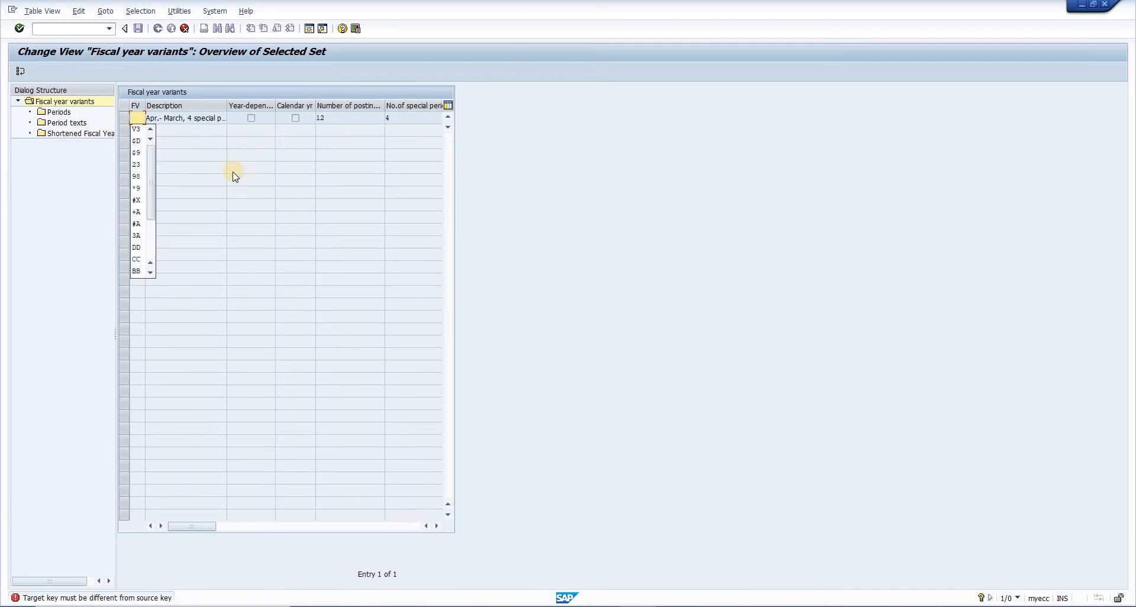
text(BG)
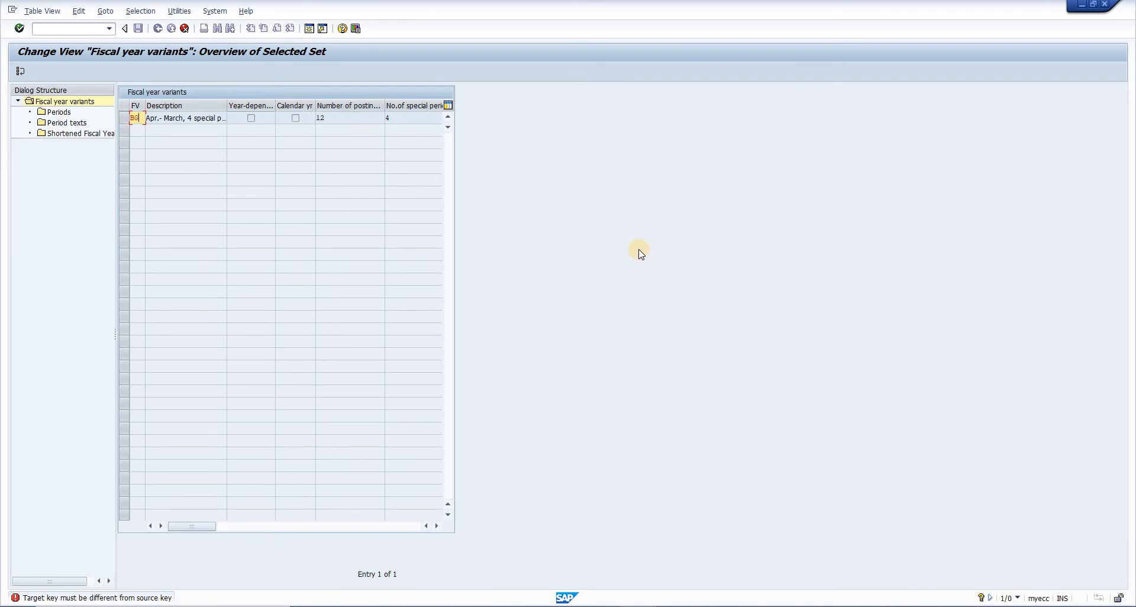
key(Return)
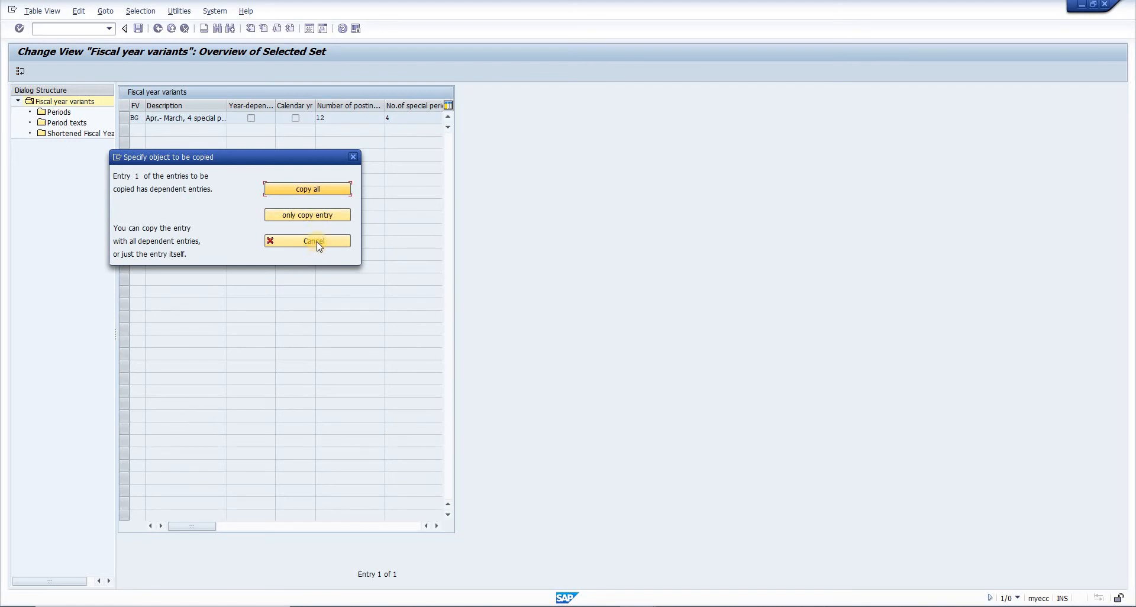
click(354, 158)
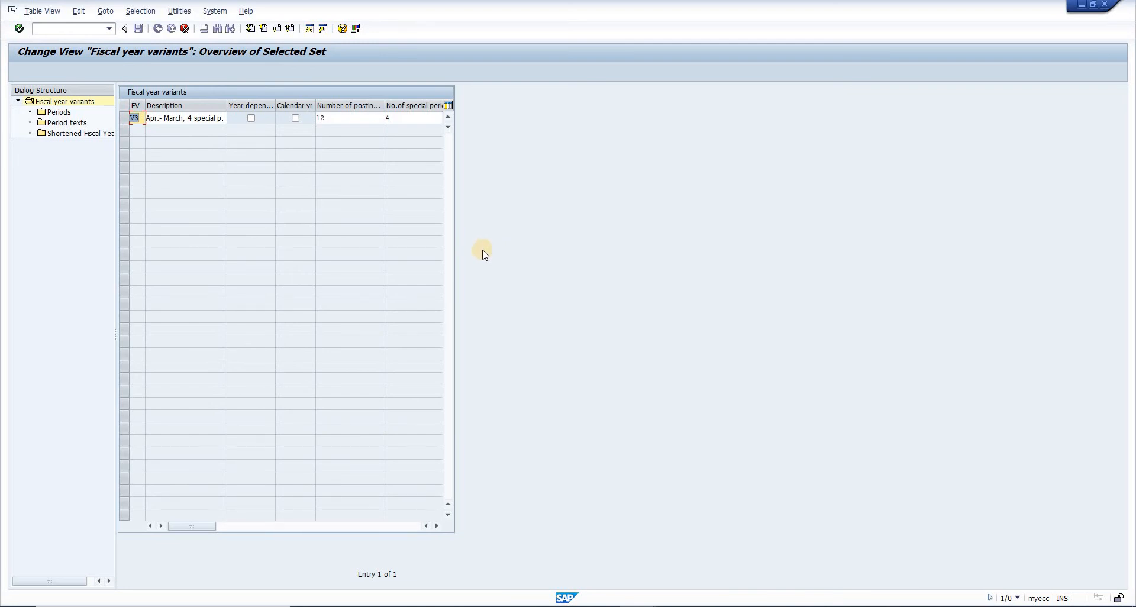
Set the copied fiscal year variant's key to BG and copy it with all dependent entries.
click(140, 120)
key(BackSpace)
key(BackSpace)
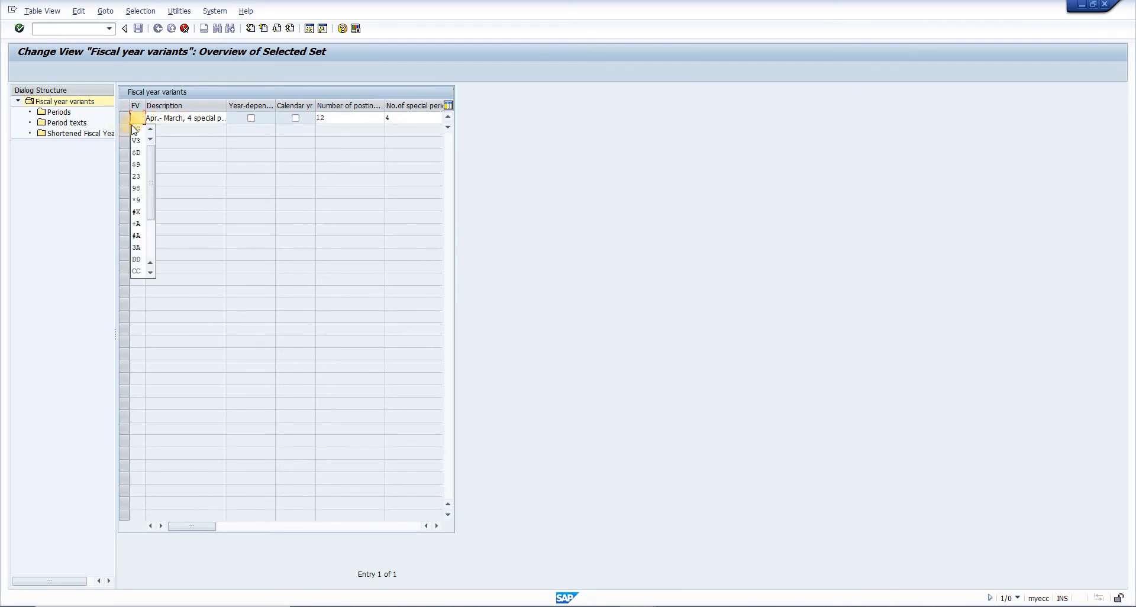
click(135, 129)
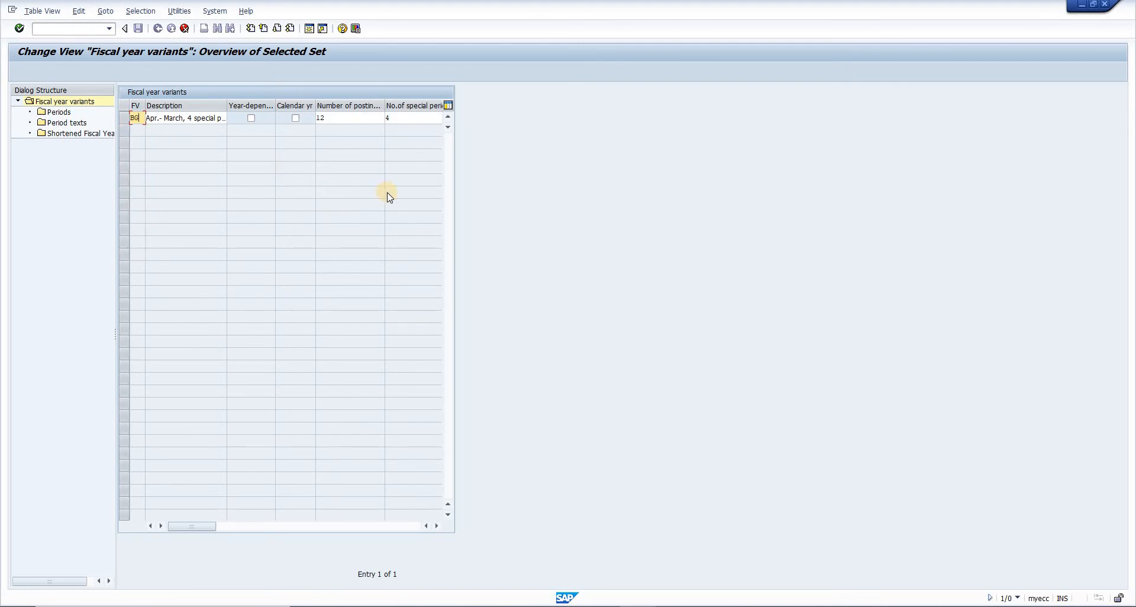
key(Return)
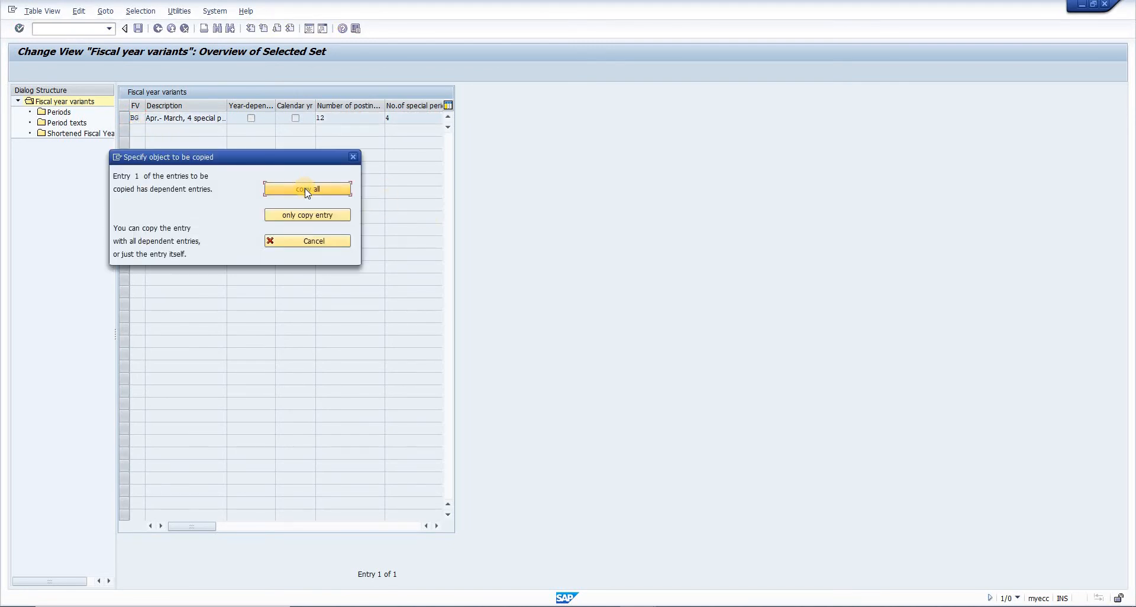
key(Return)
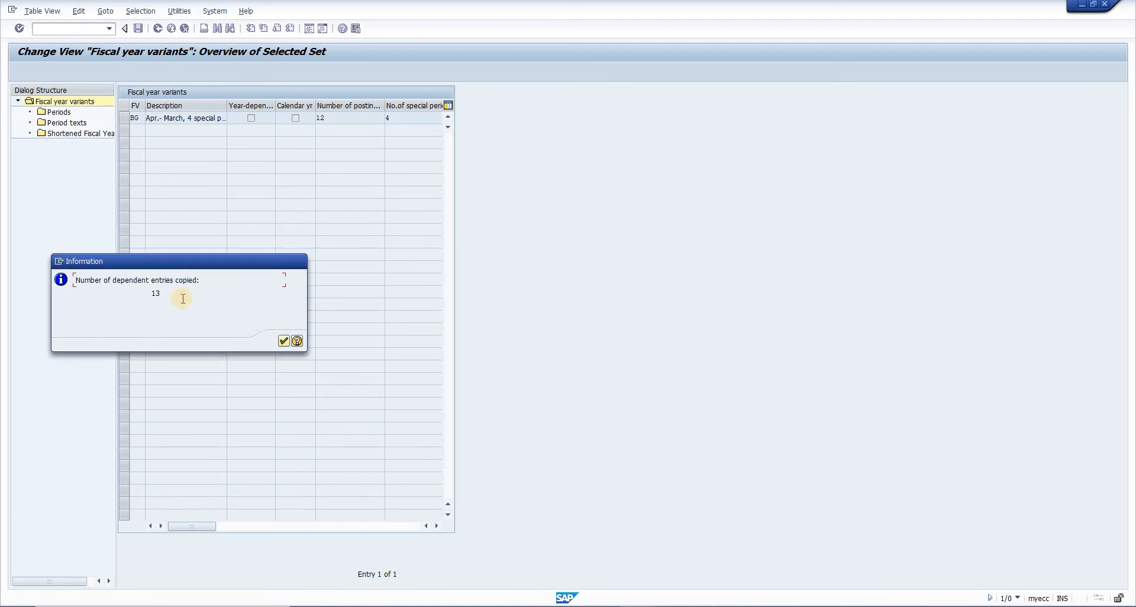
click(283, 342)
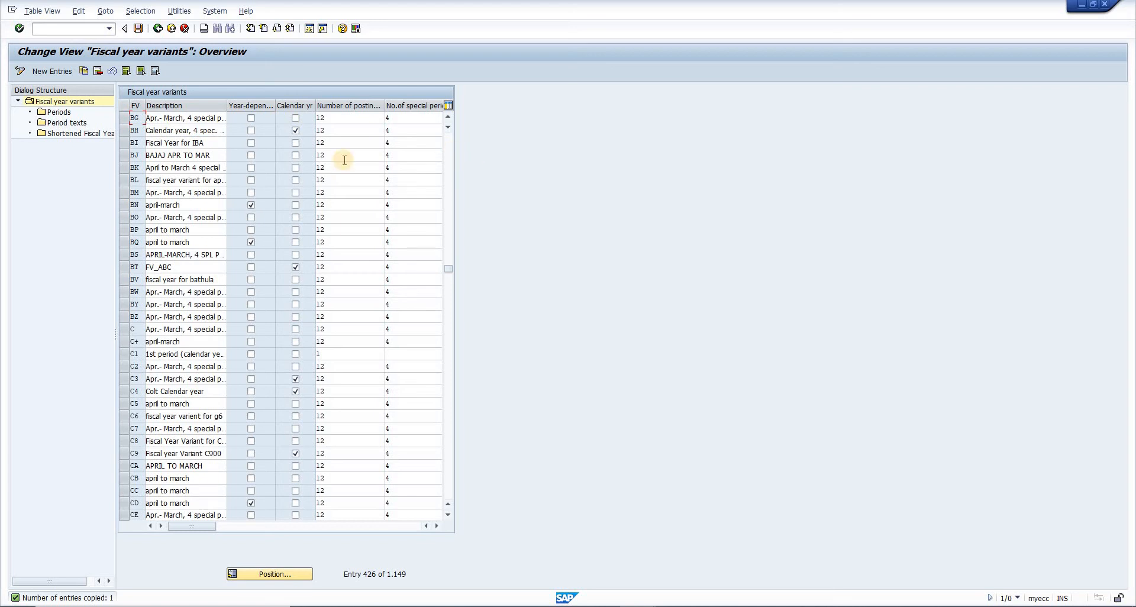
click(125, 117)
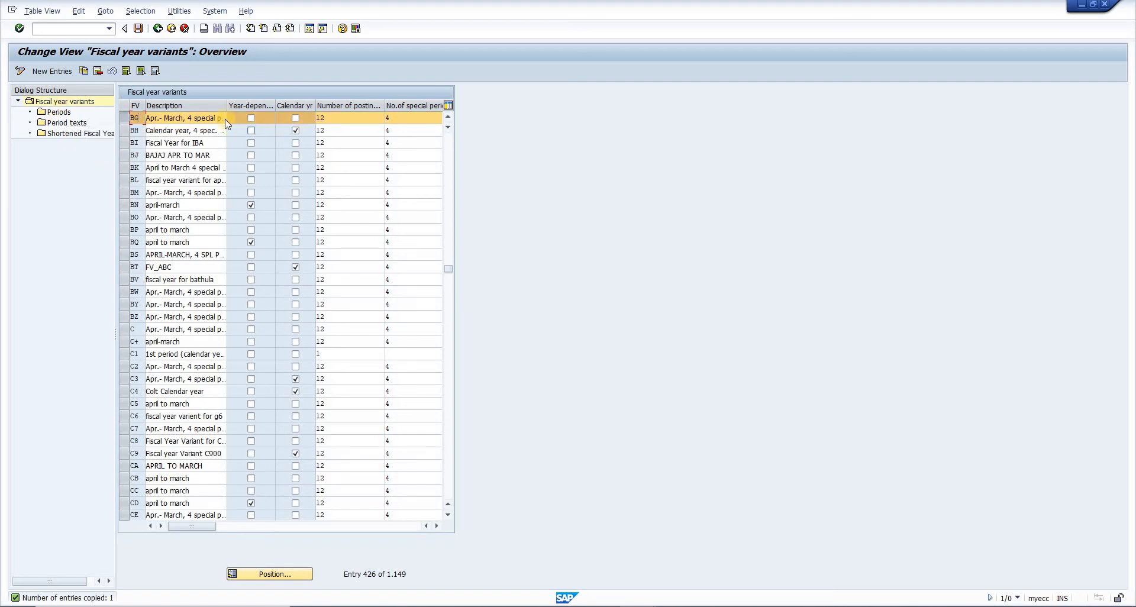
click(54, 113)
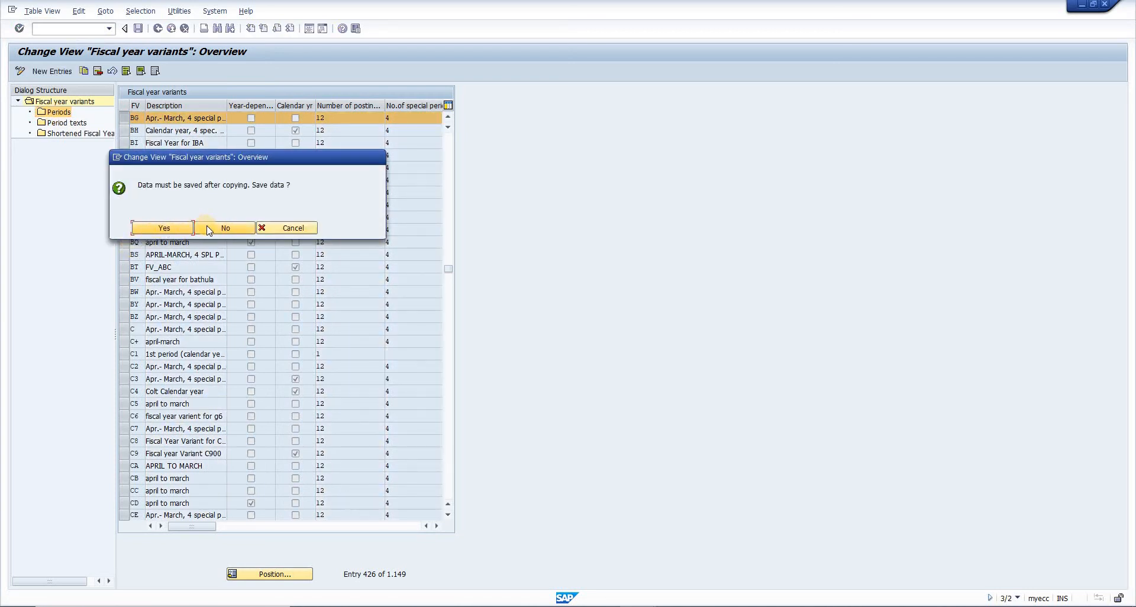
click(287, 229)
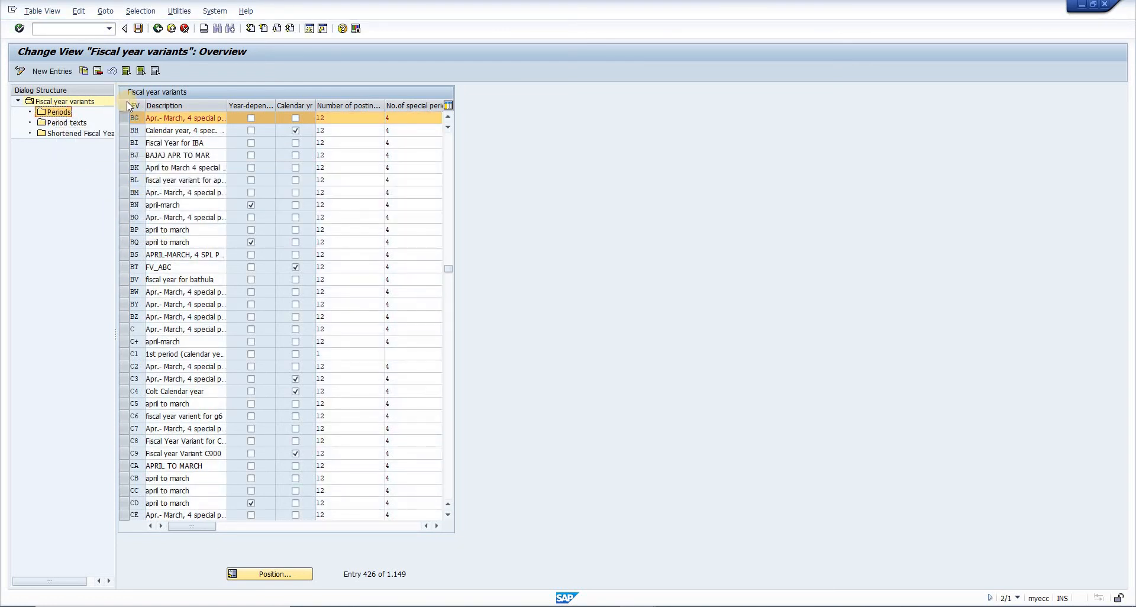
Save the new fiscal year variant BG in the customizing request described as BIOCOM GROUP TR.
click(137, 30)
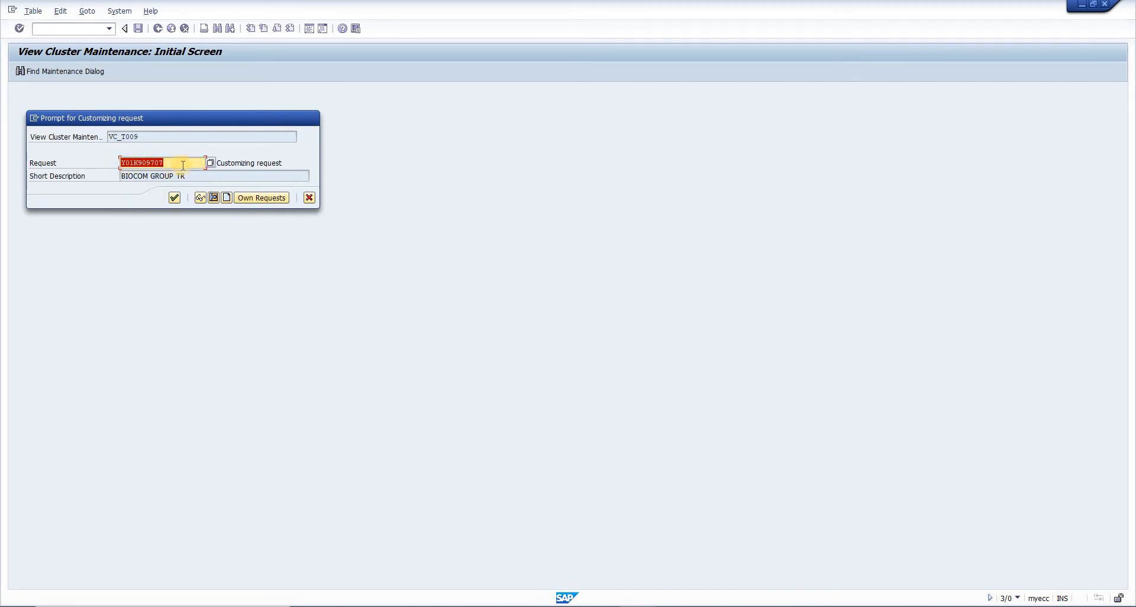
click(173, 199)
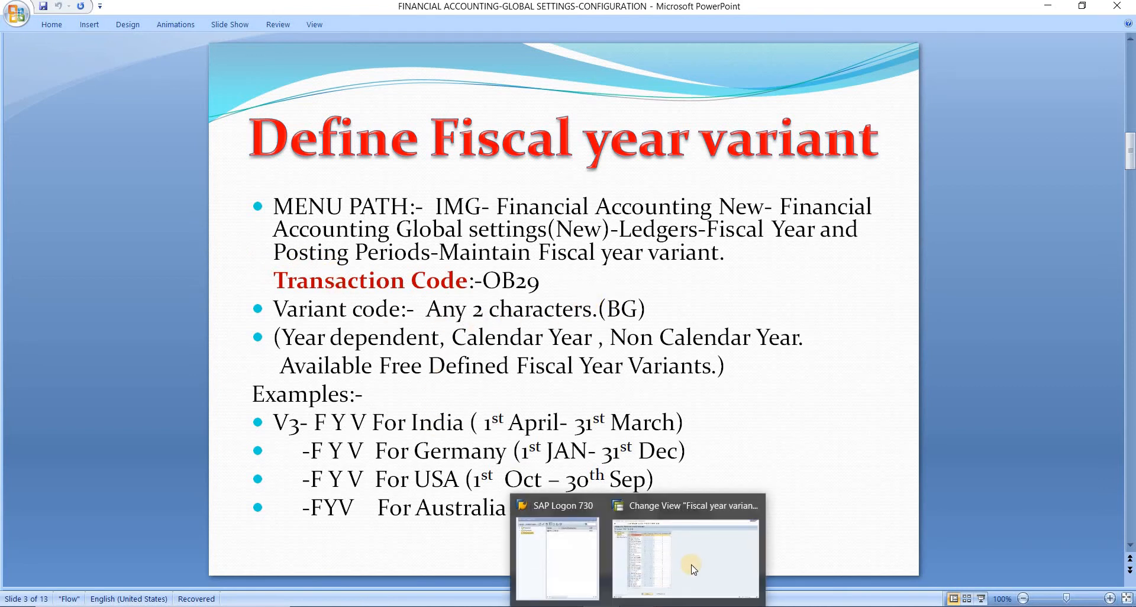
Return to the SAP fiscal year variants window and try to open the periods of calendar-year variant BH.
click(678, 553)
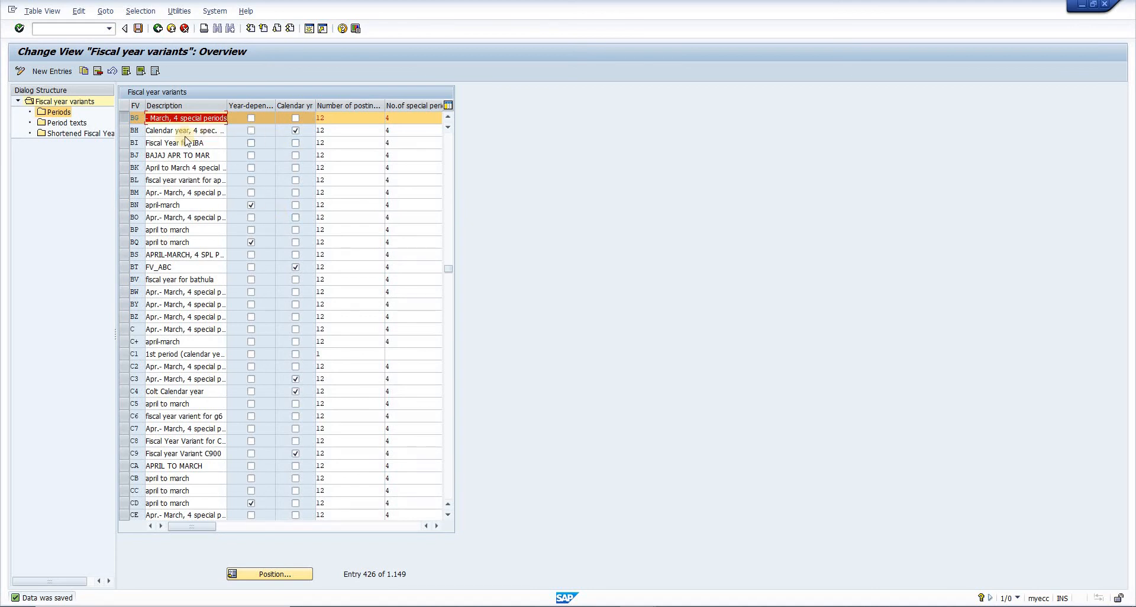
click(125, 130)
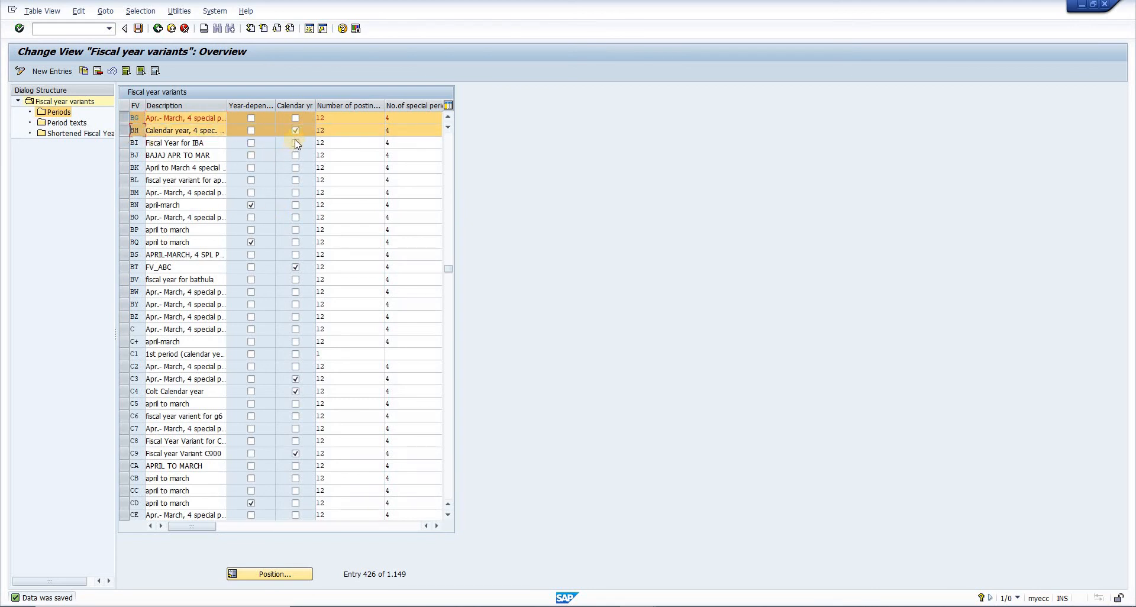
click(124, 118)
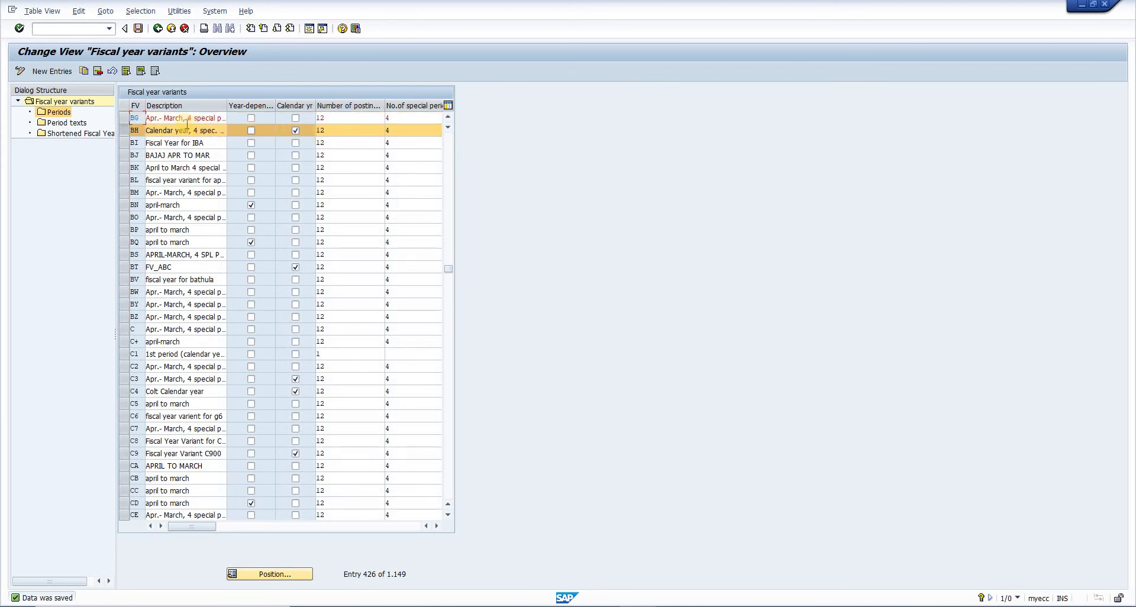
double_click(57, 112)
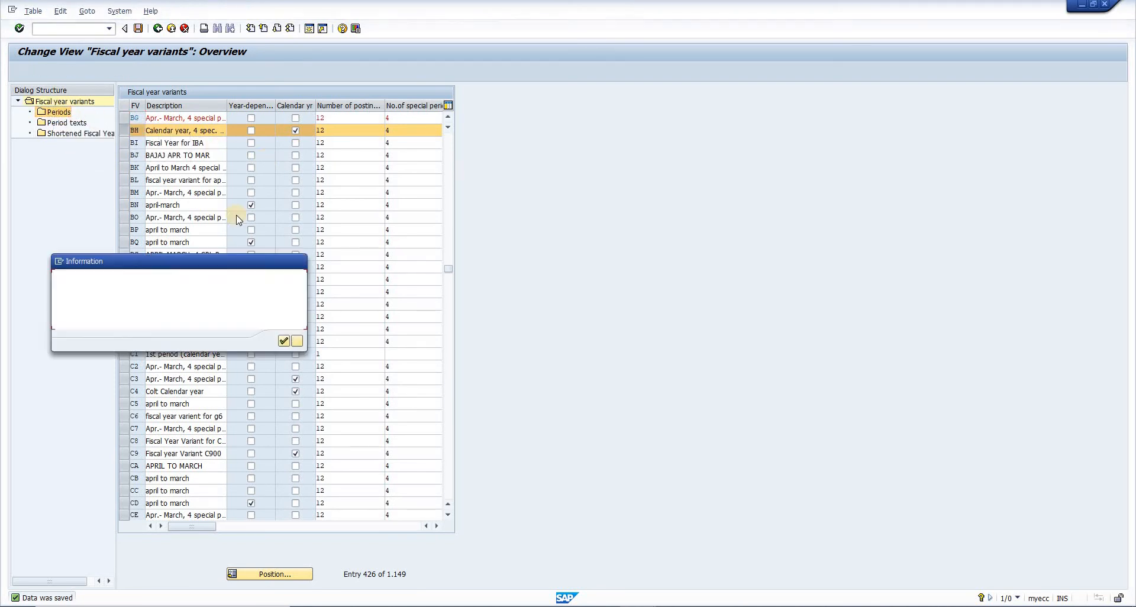
click(281, 341)
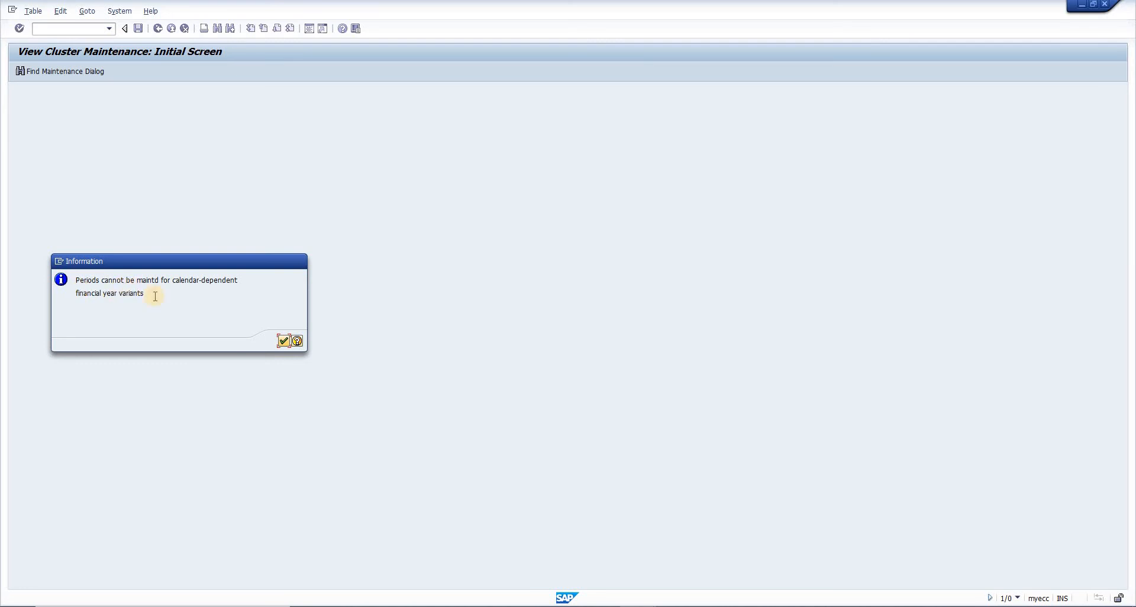
Dismiss the information message and open the periods of fiscal year variant BG.
click(285, 342)
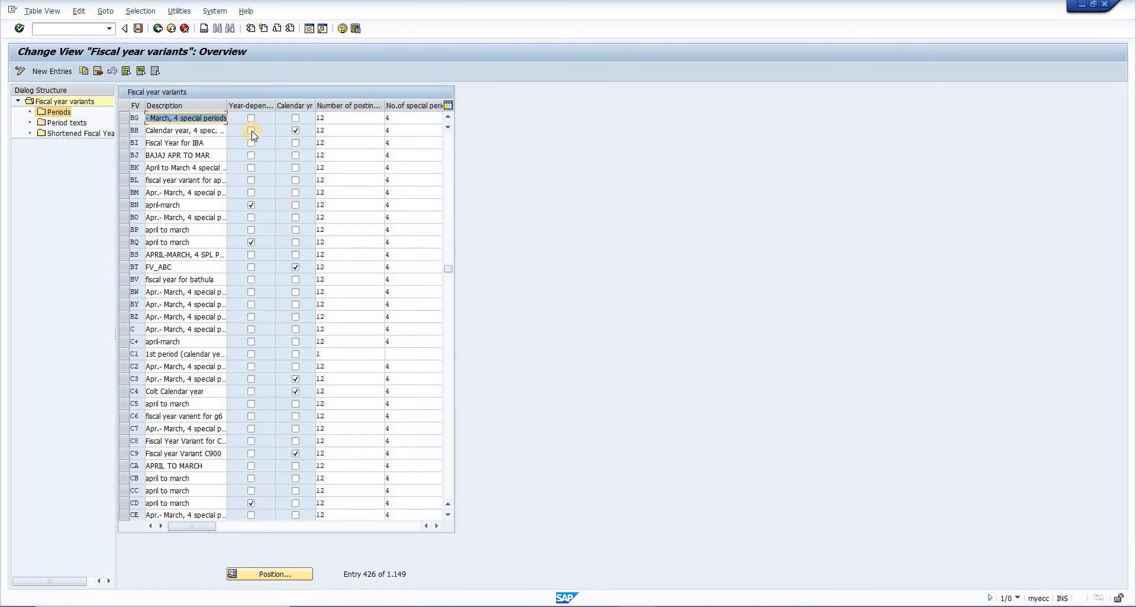
click(122, 116)
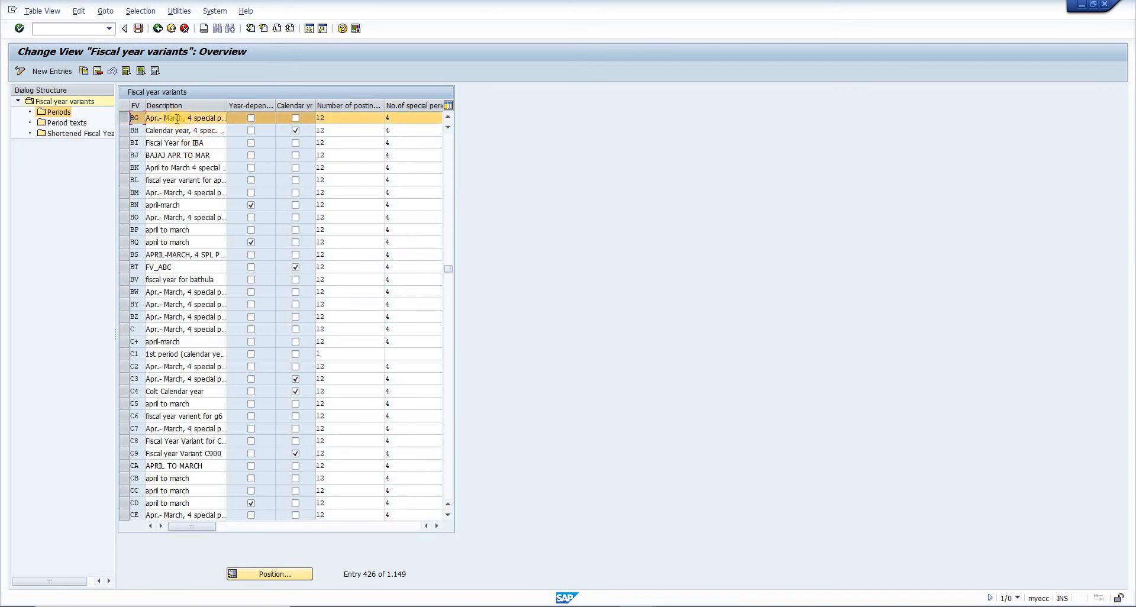
double_click(59, 113)
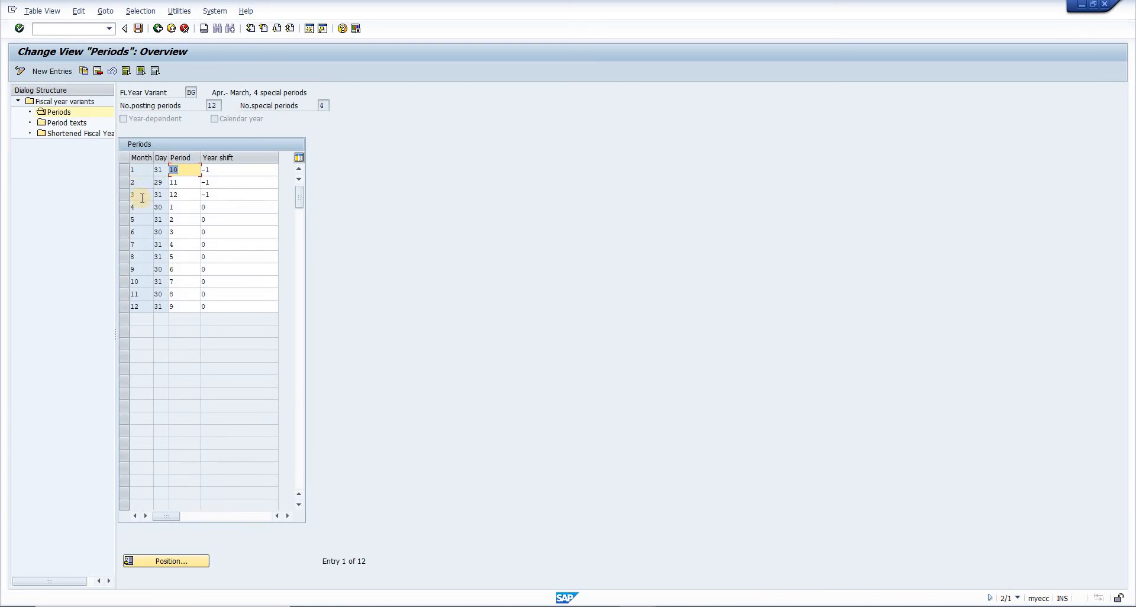
Examine the posting periods assigned to calendar months 4 through 12 in fiscal year variant BG.
click(179, 208)
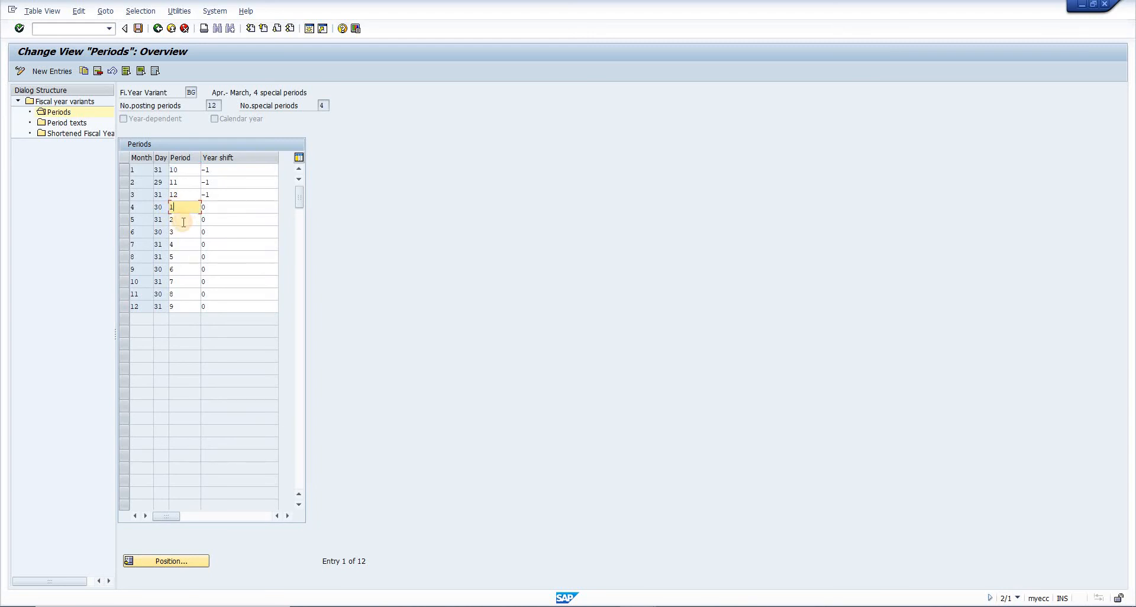
click(185, 220)
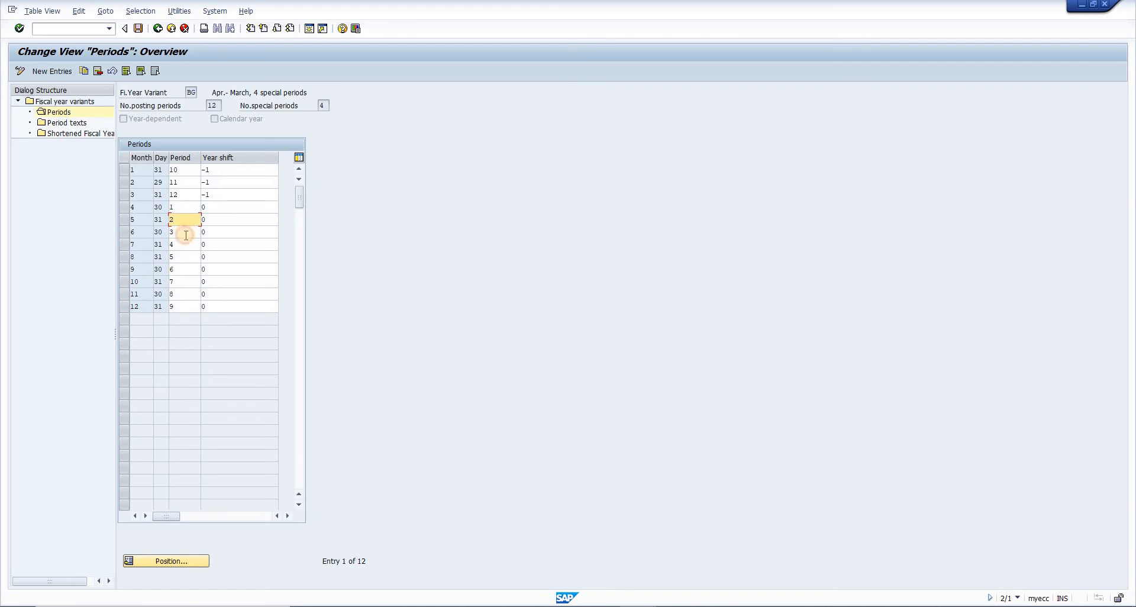
click(187, 233)
click(186, 244)
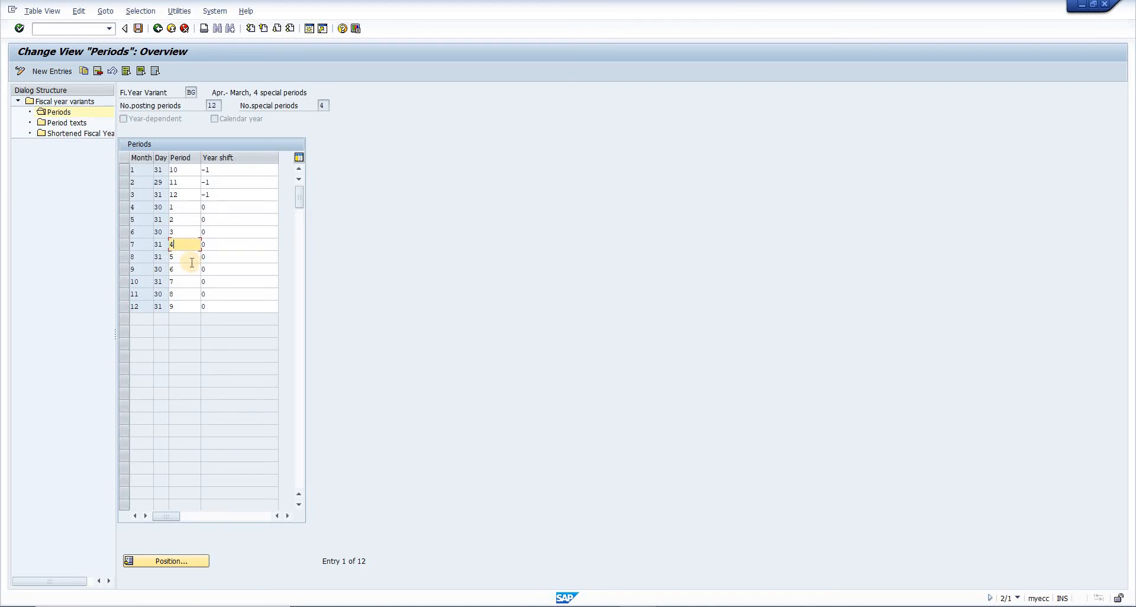
click(184, 257)
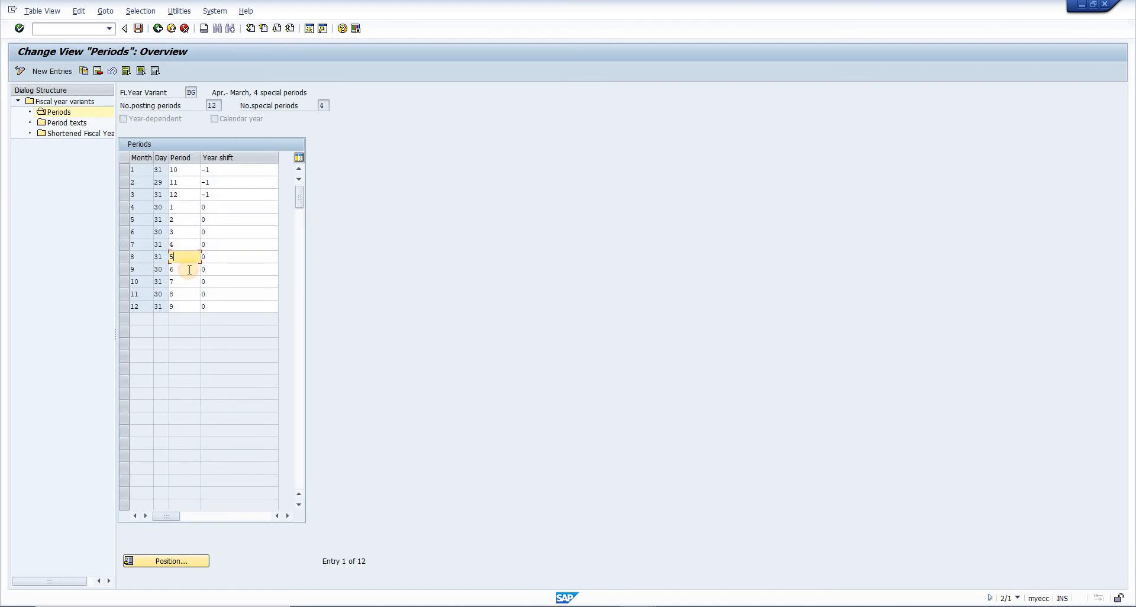
click(189, 270)
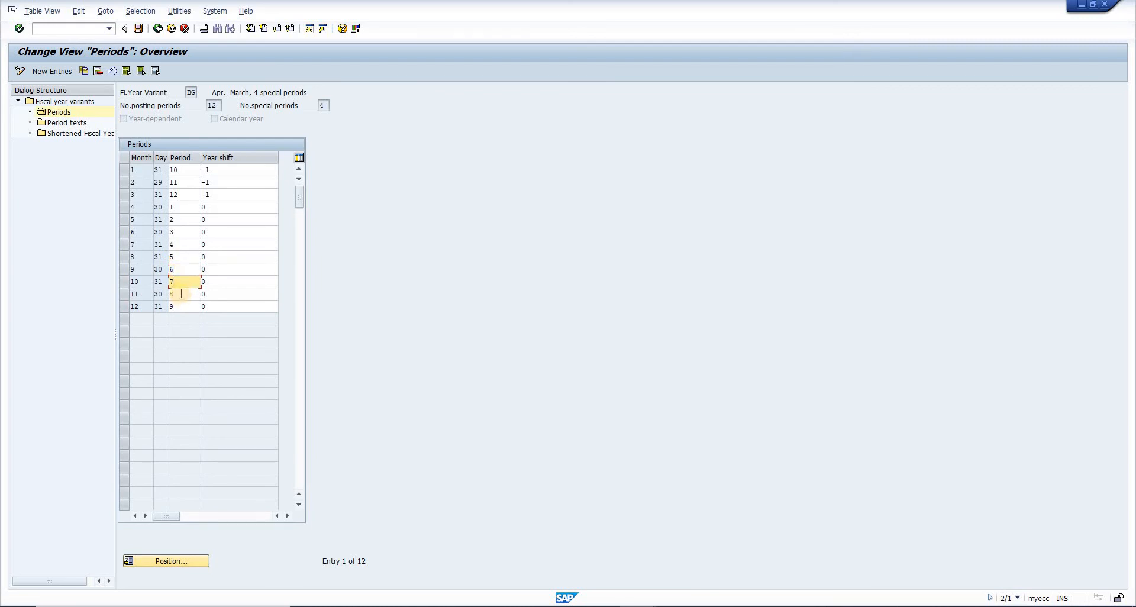
click(181, 293)
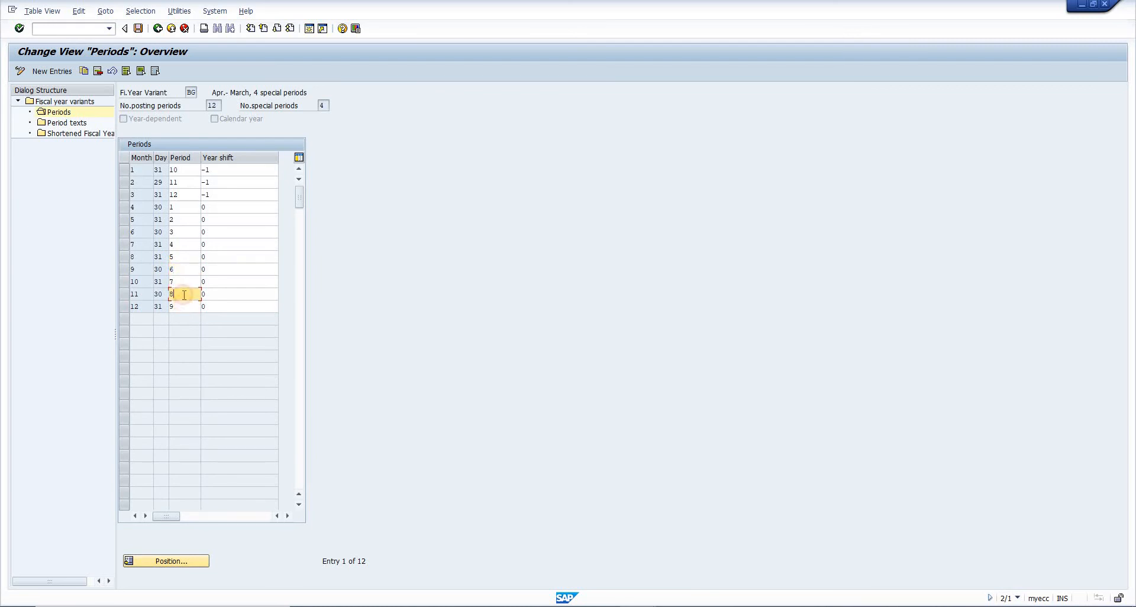
click(184, 305)
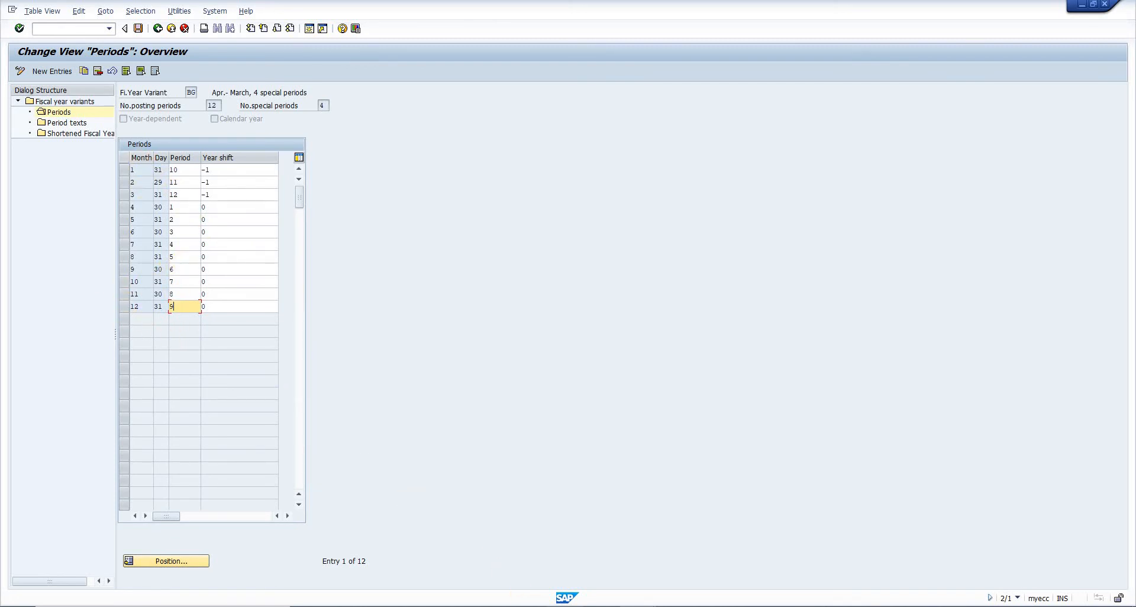
Compare the Define Fiscal year variant slide in PowerPoint with BG's period assignments for months 11 and 12 in SAP.
click(576, 577)
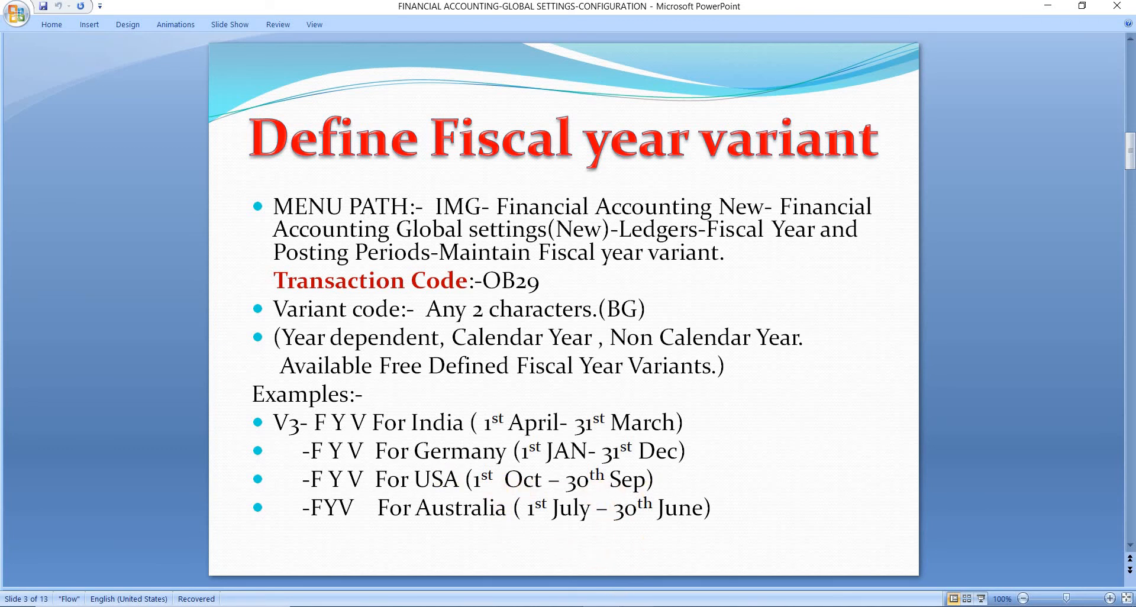
click(601, 606)
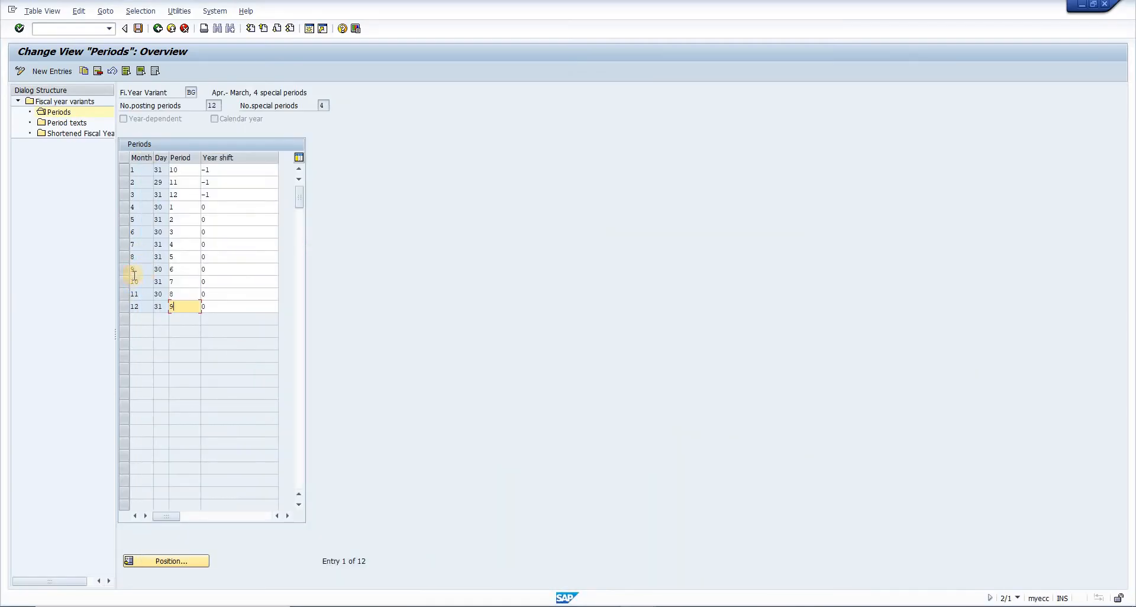
click(183, 292)
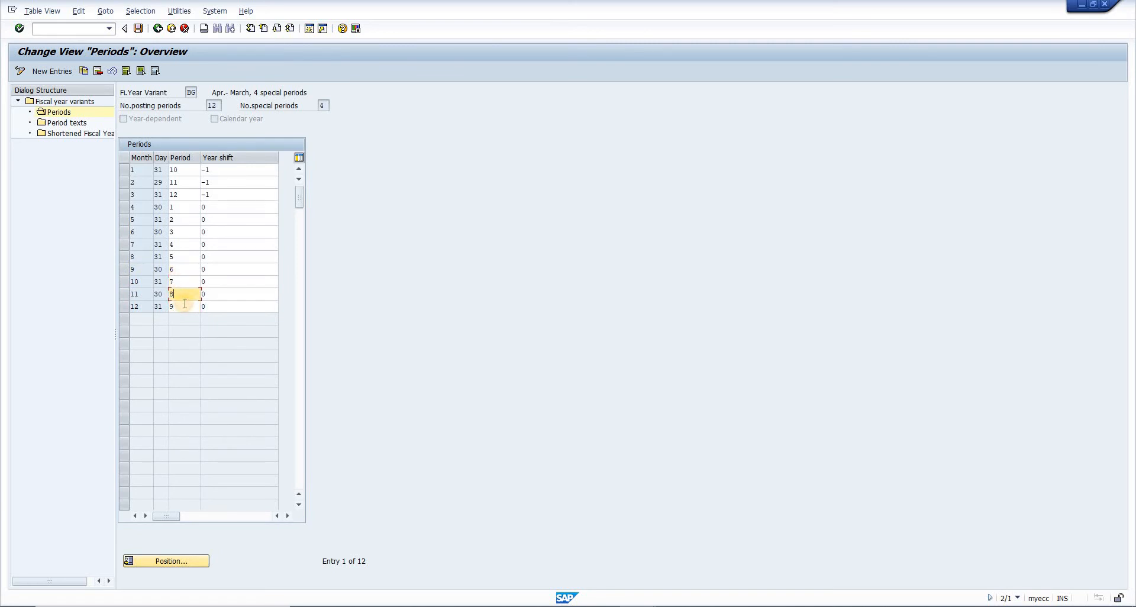
click(185, 304)
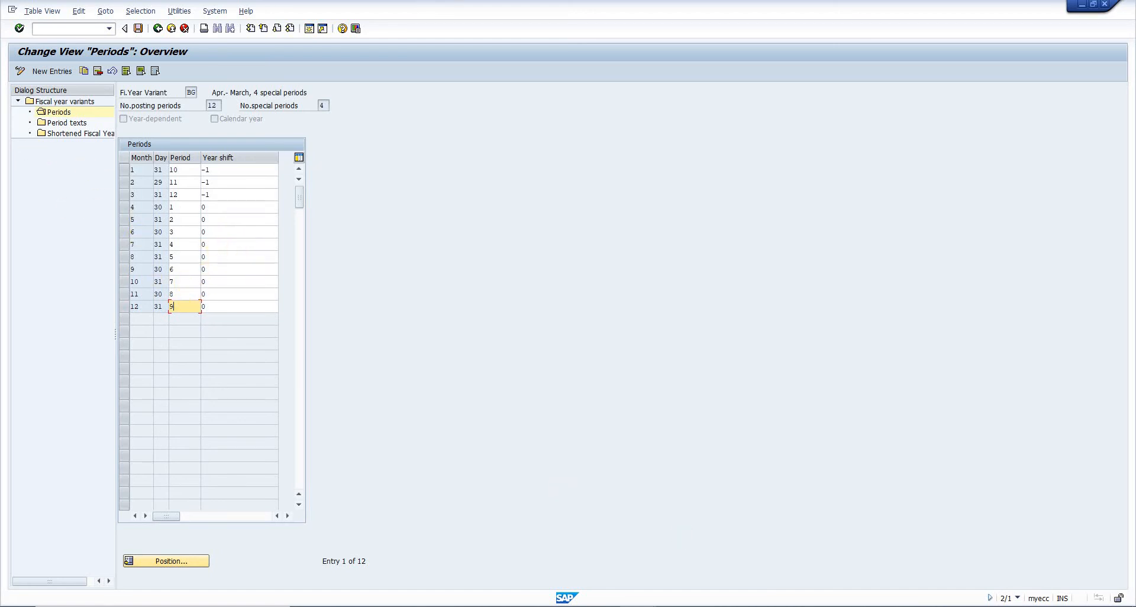
click(571, 583)
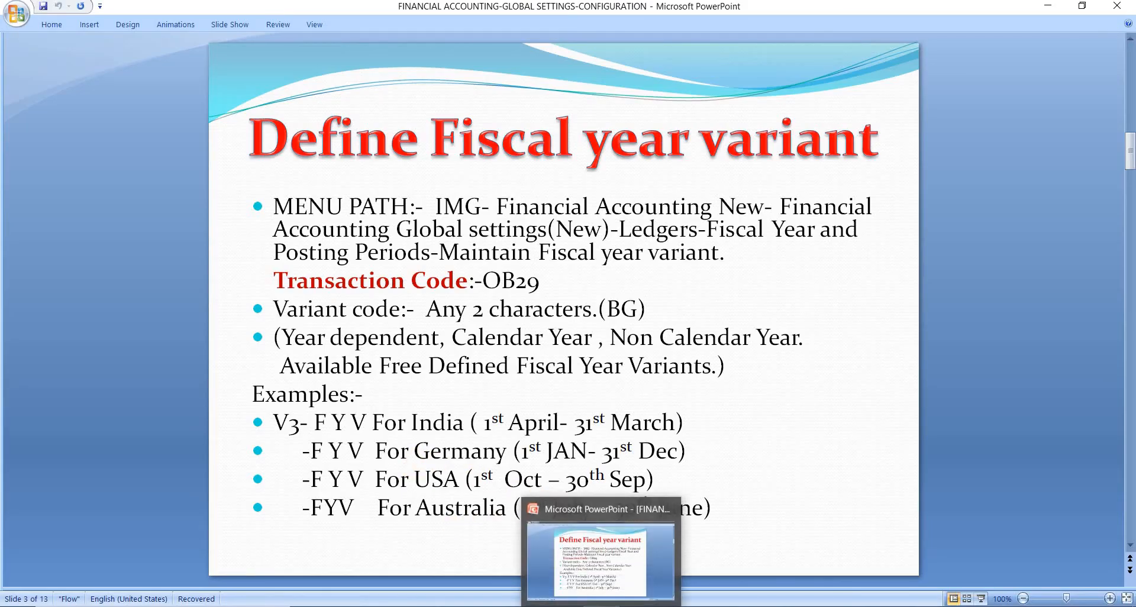
click(603, 605)
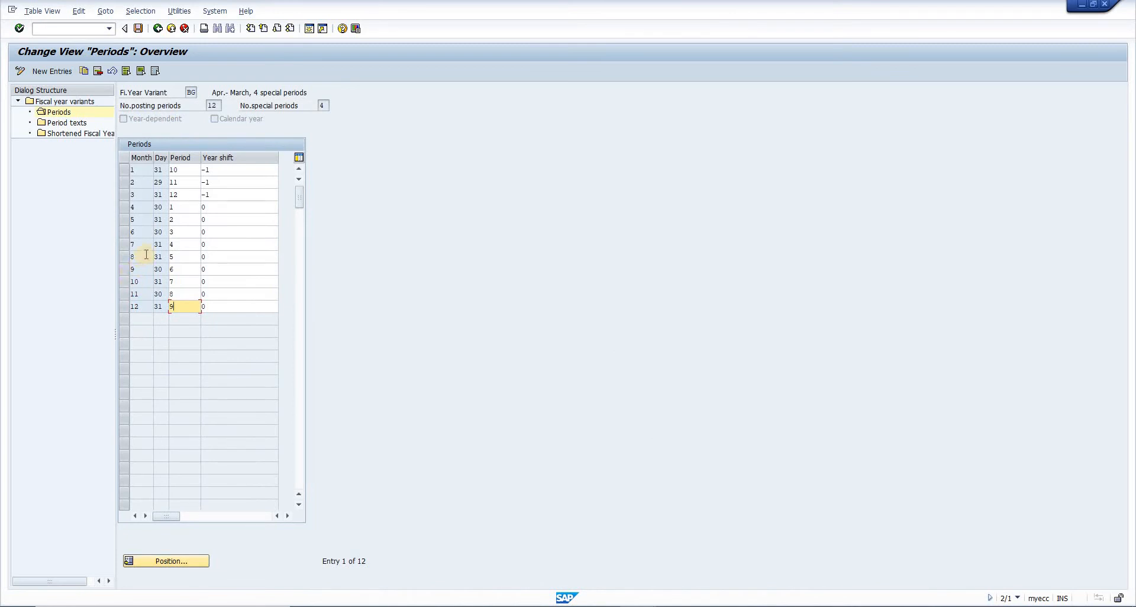
Review how BG's posting periods map to the months from April to December, starting again at month 7.
click(179, 246)
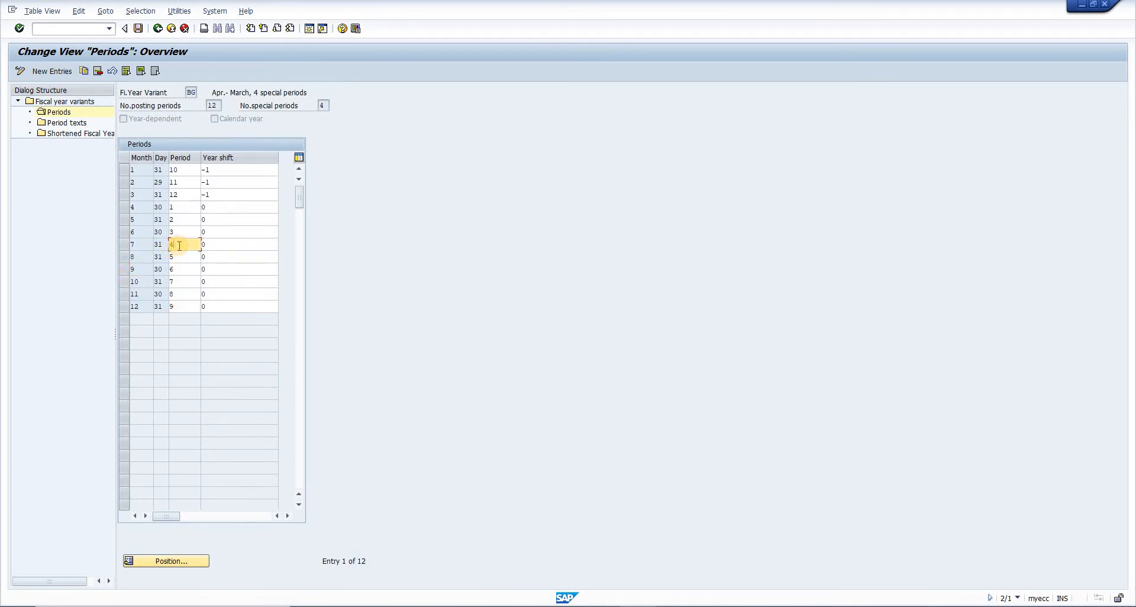
click(181, 270)
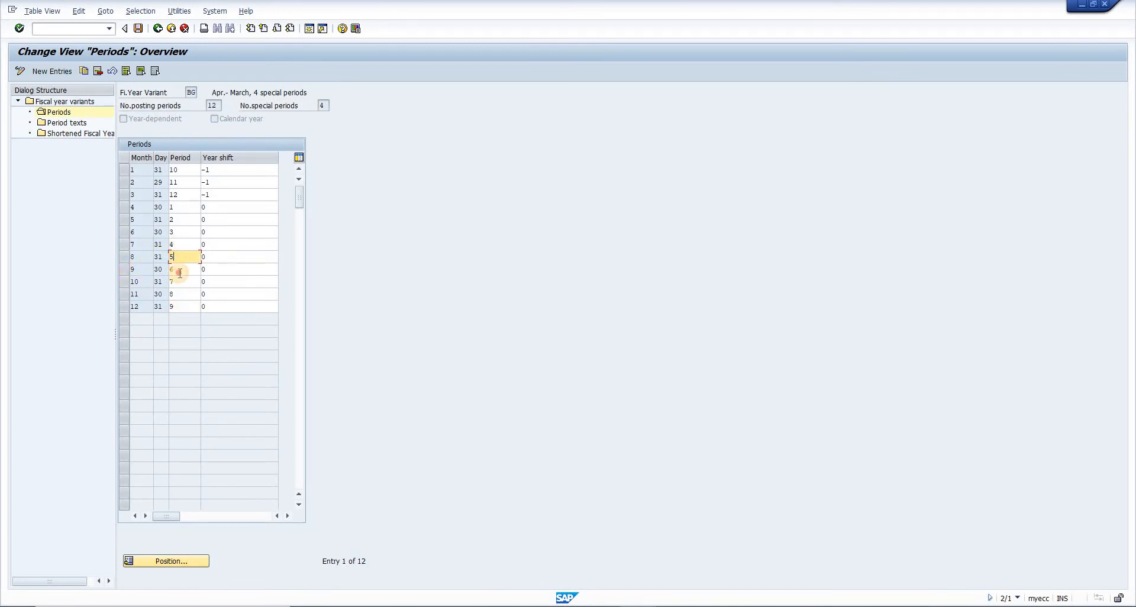
click(180, 307)
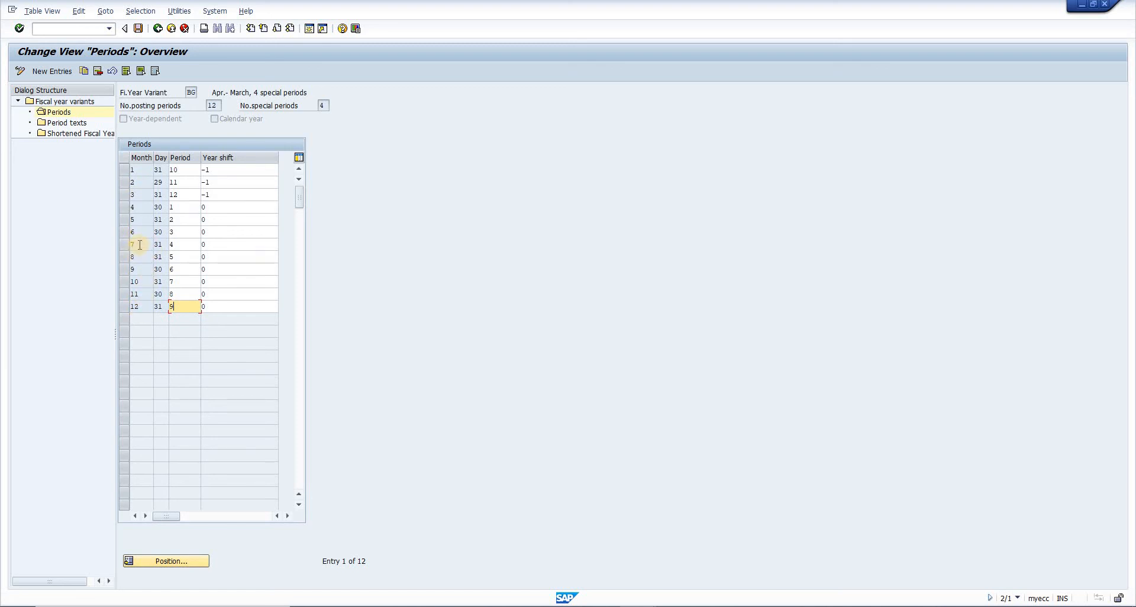
click(183, 245)
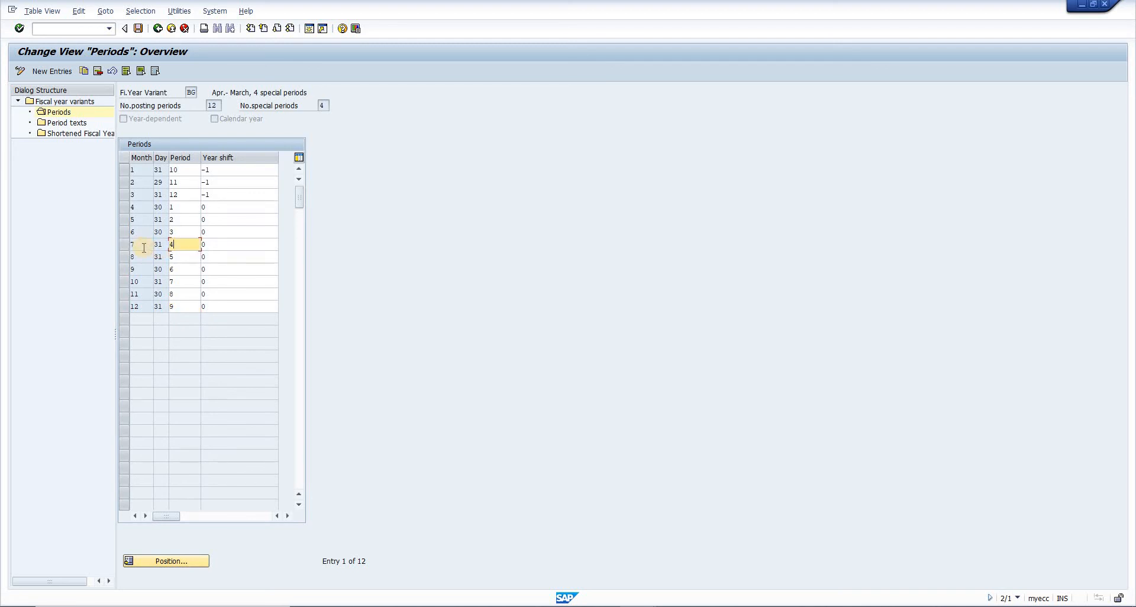
click(138, 207)
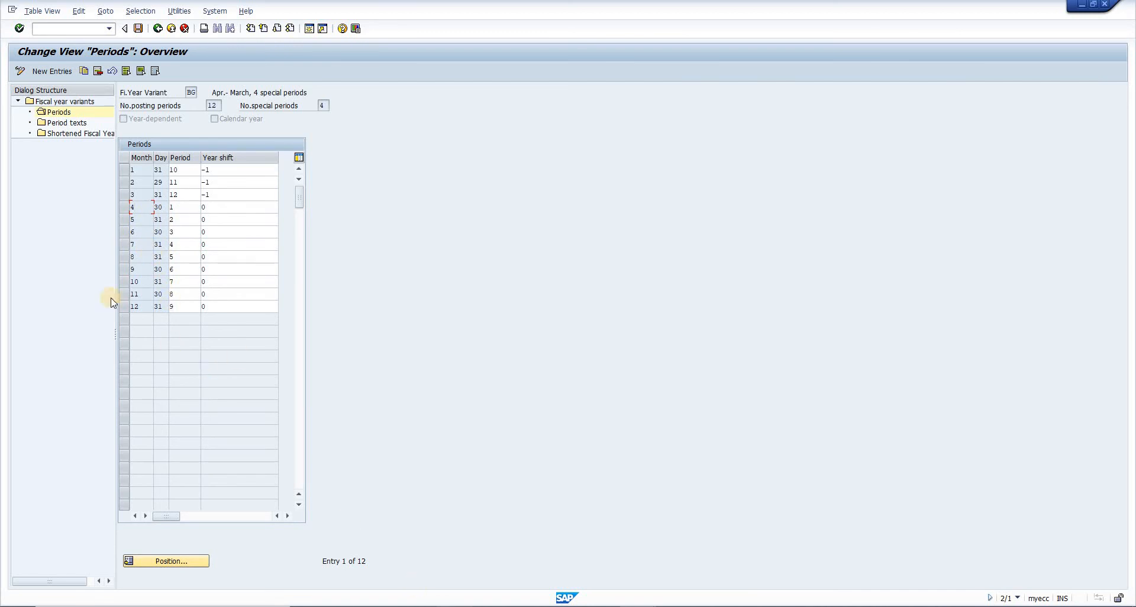
click(185, 282)
Leave fiscal year variant maintenance for the IMG structure and look into its Financial Accounting nodes.
click(157, 29)
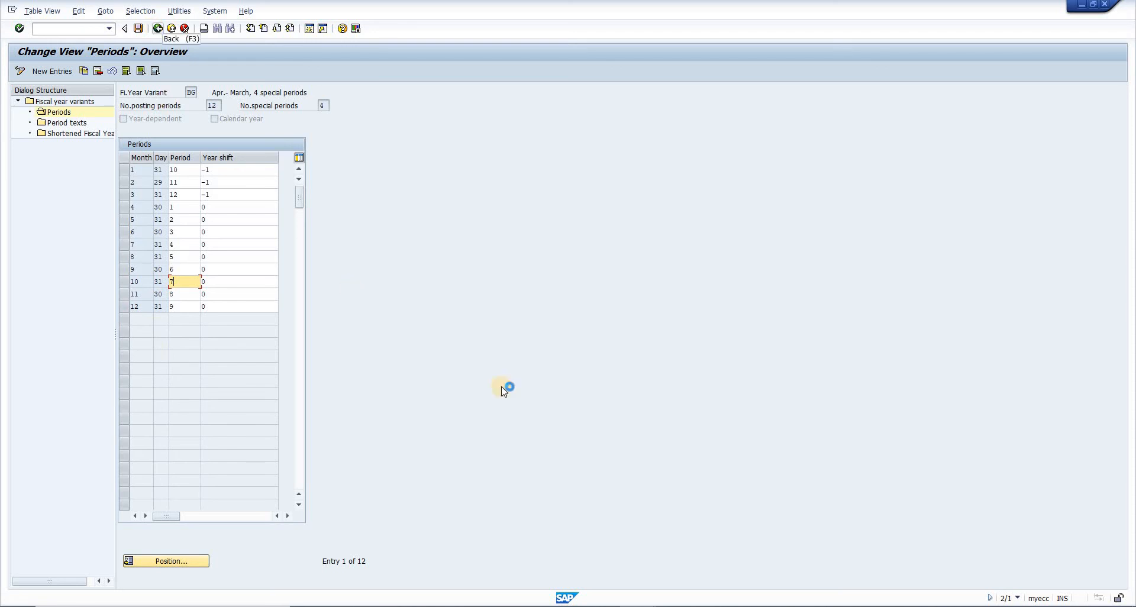
click(158, 29)
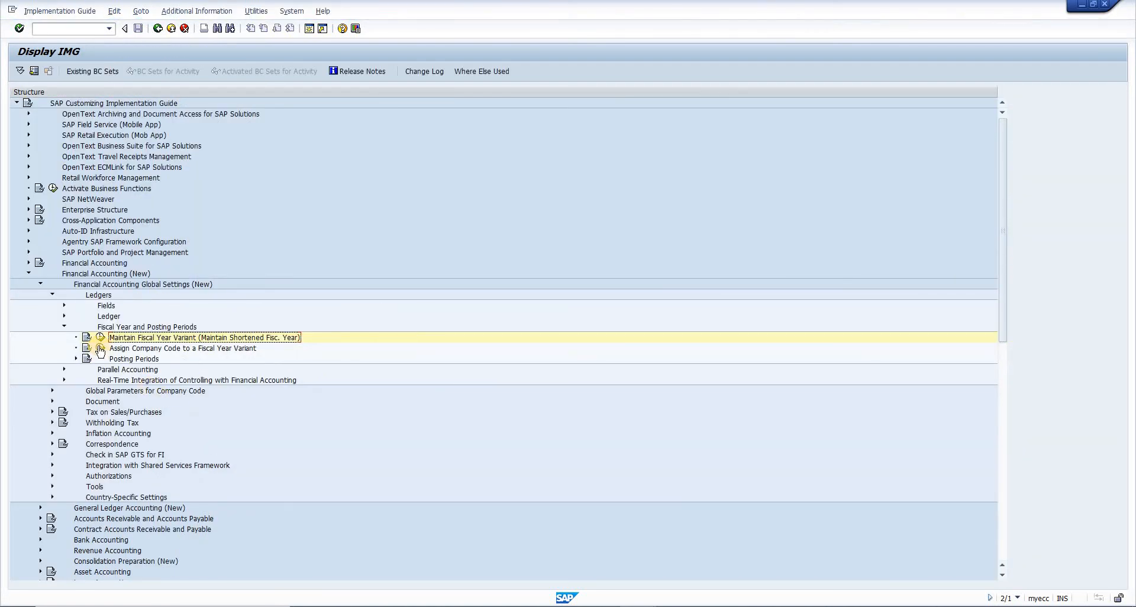
click(28, 263)
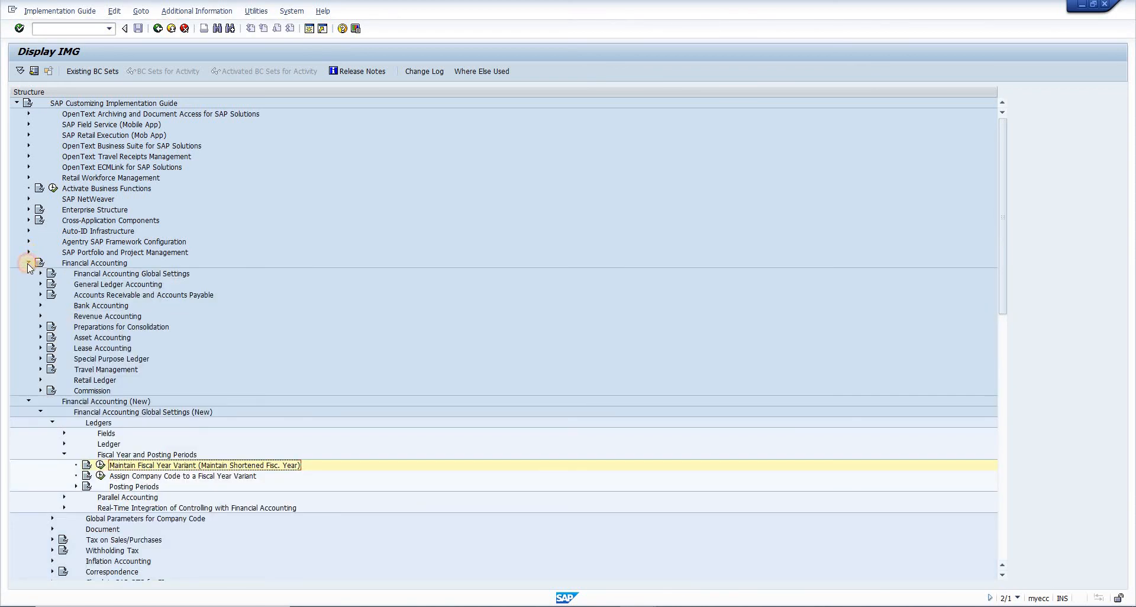
click(27, 263)
click(28, 273)
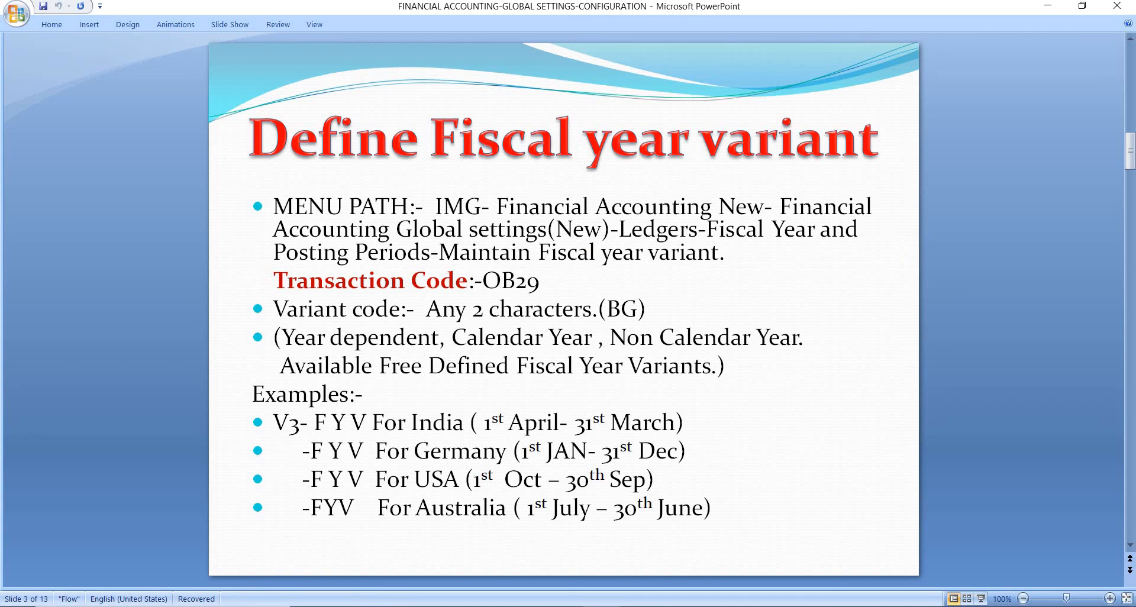
Consult the Assign Fiscal year variant to Company Code slide in PowerPoint and return to the Display IMG window in SAP.
click(1019, 99)
scroll(1015, 90, down, 2)
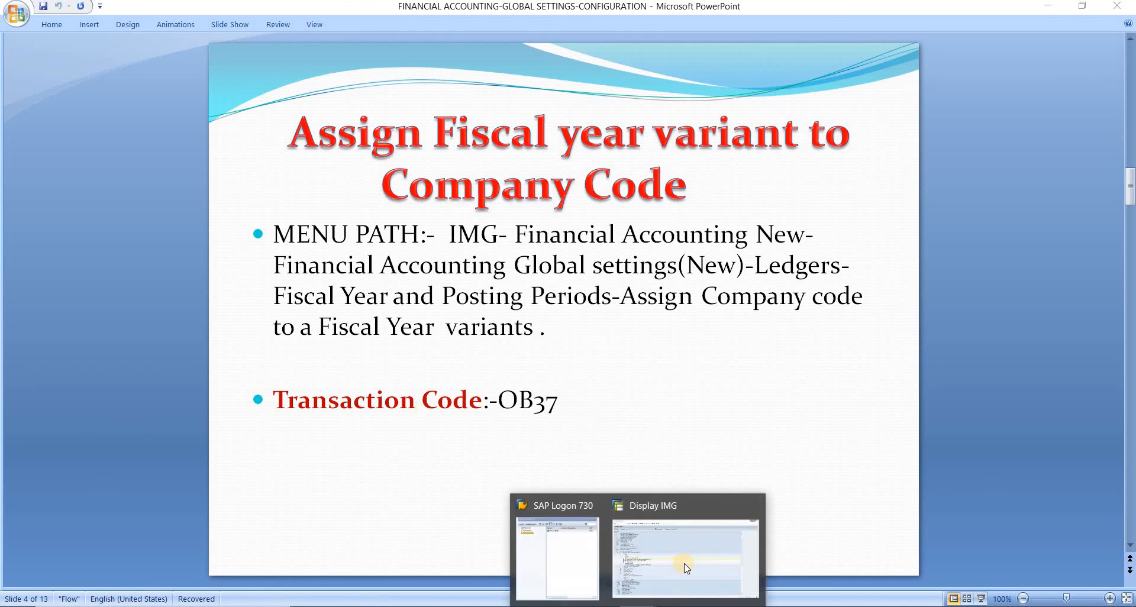
click(661, 557)
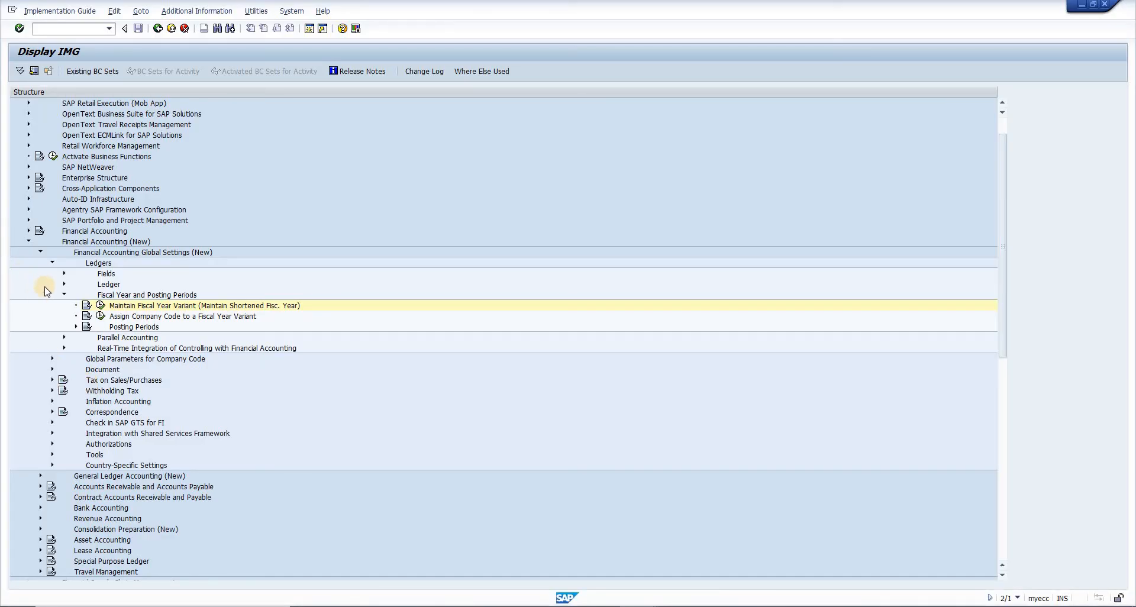
Open Assign Company Code to a Fiscal Year Variant under Financial Accounting (New), Global Settings (New), Ledgers, Fiscal Year and Posting Periods.
click(28, 240)
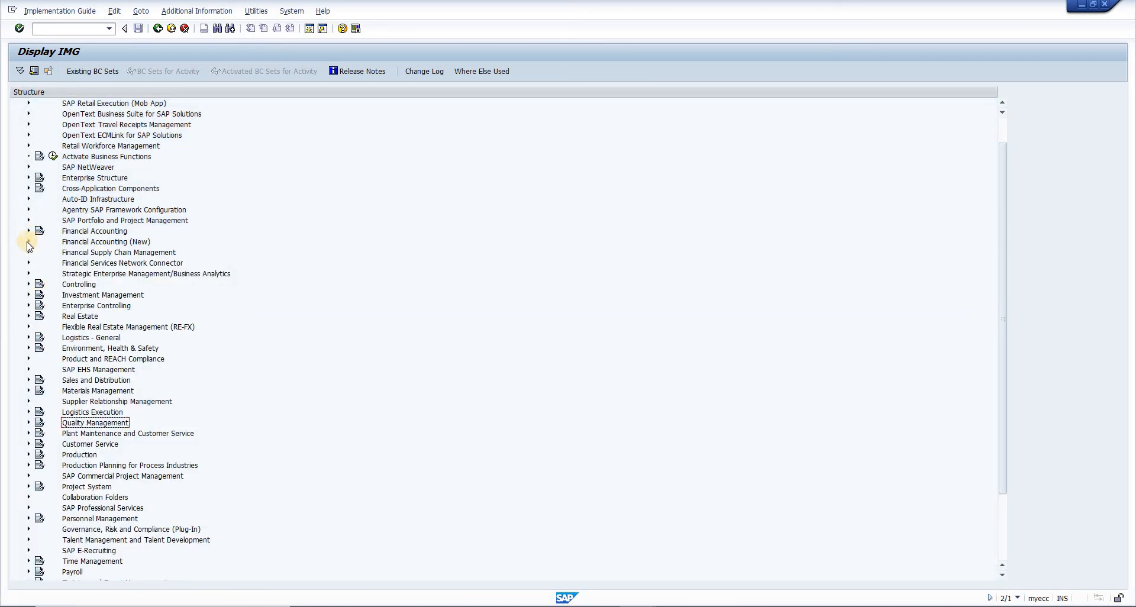
click(27, 241)
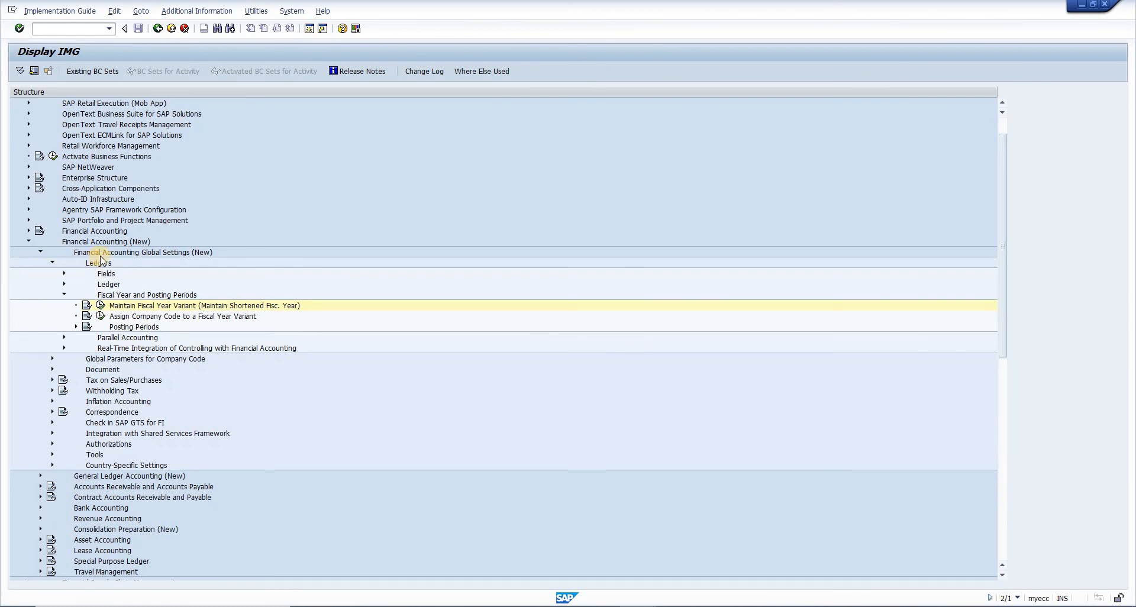
click(40, 252)
click(40, 253)
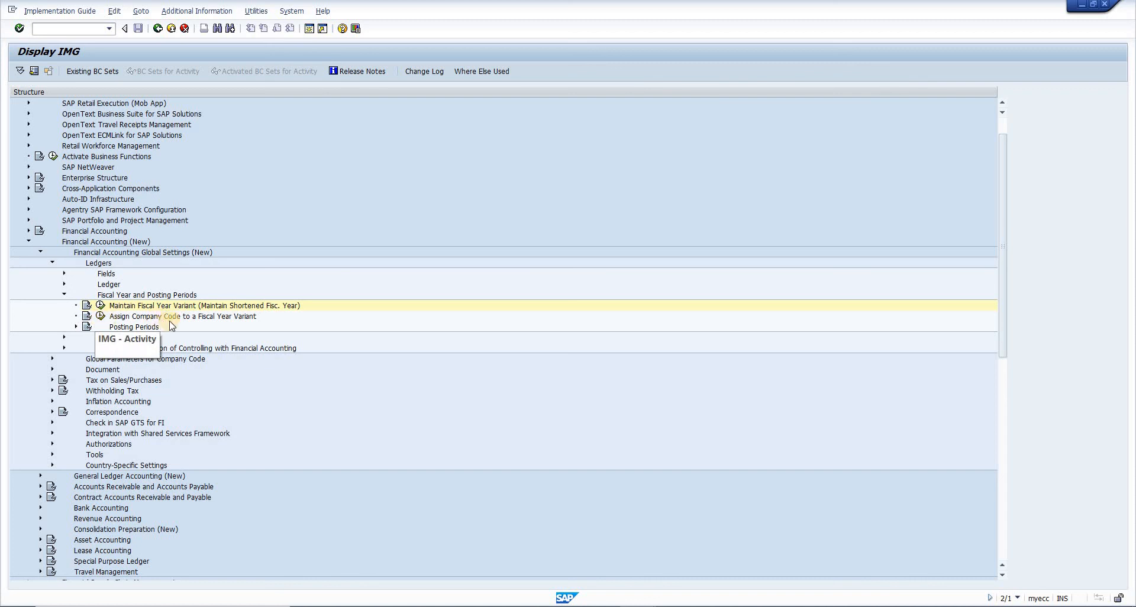
click(100, 316)
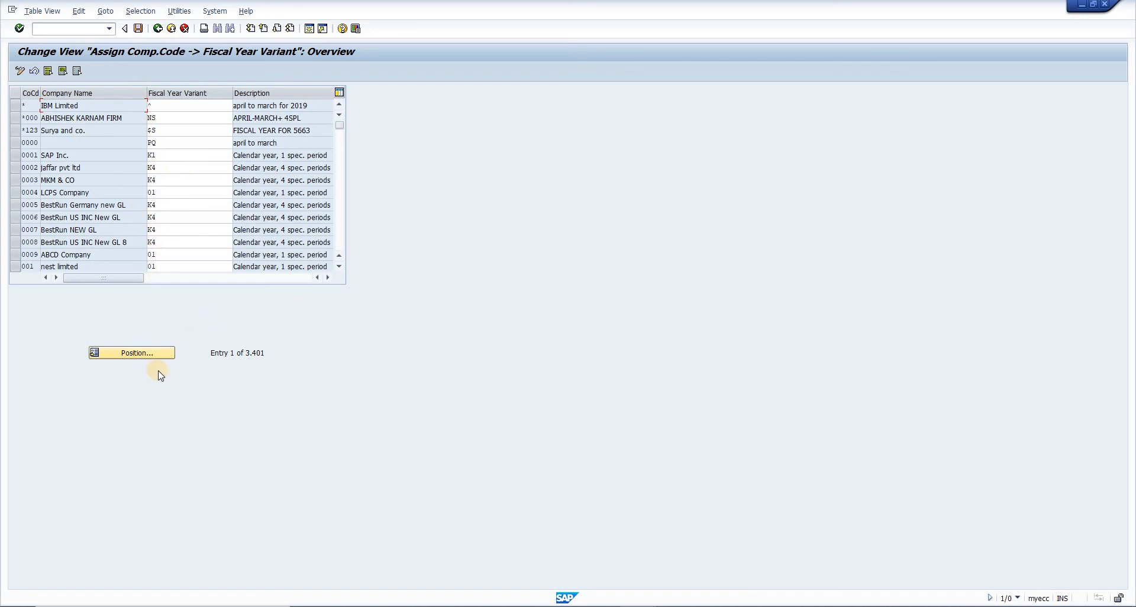
Position the company code assignment list at BIO9 and bring its fiscal year variant and description into view.
click(133, 351)
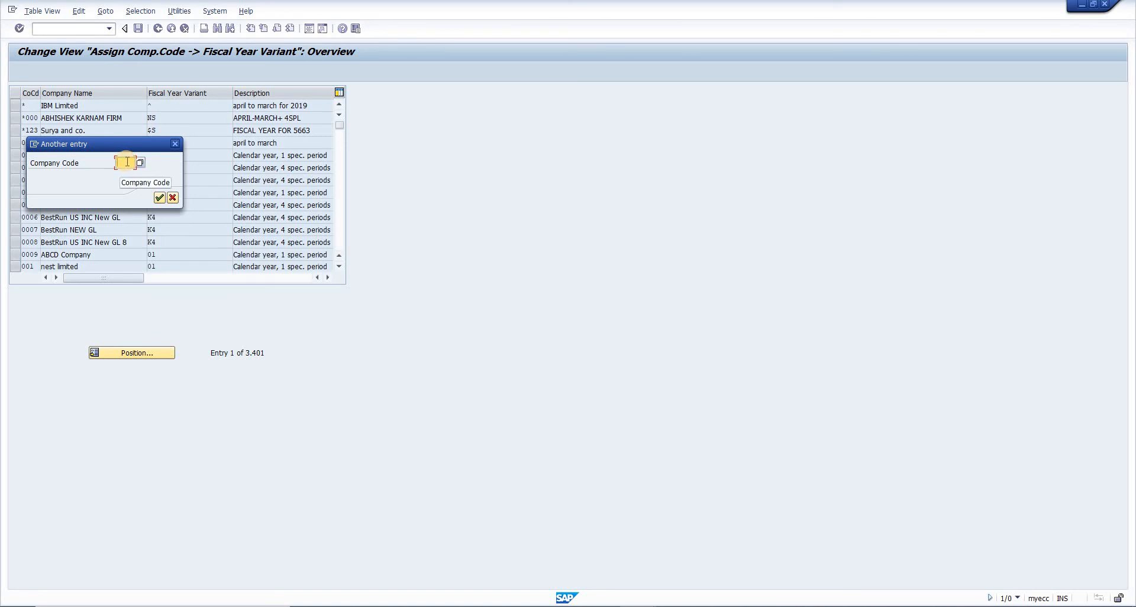
text(BI)
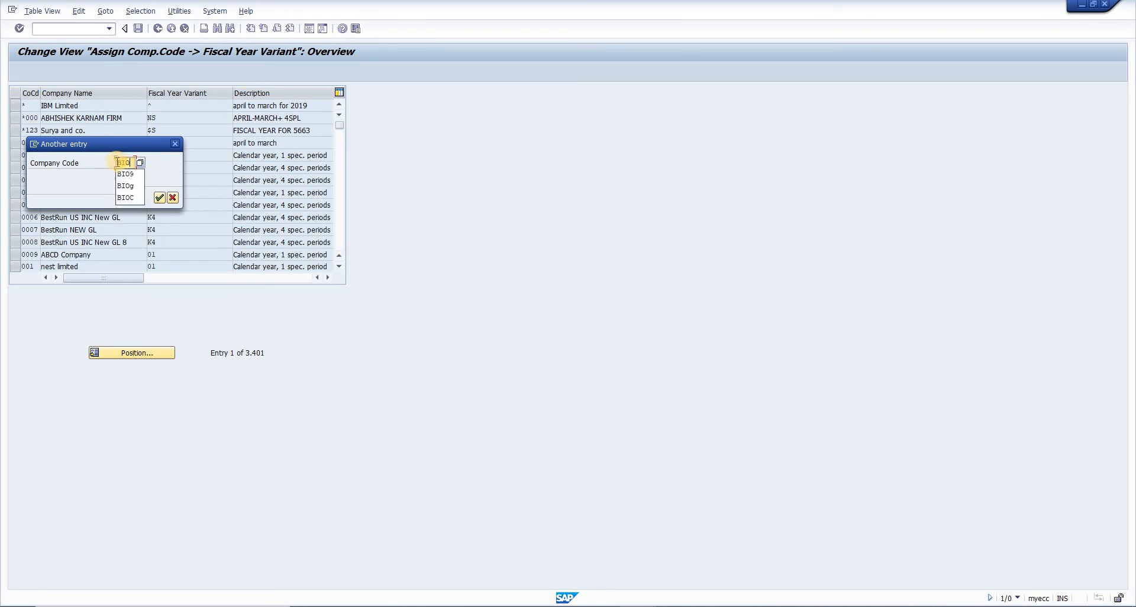
text(O)
click(125, 174)
click(159, 197)
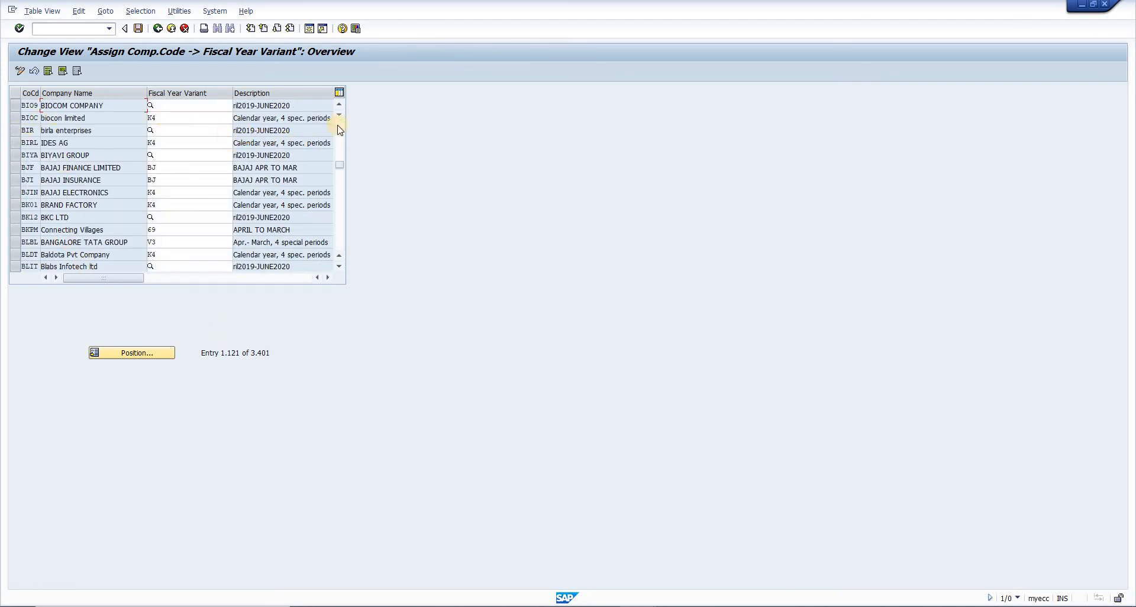
click(296, 104)
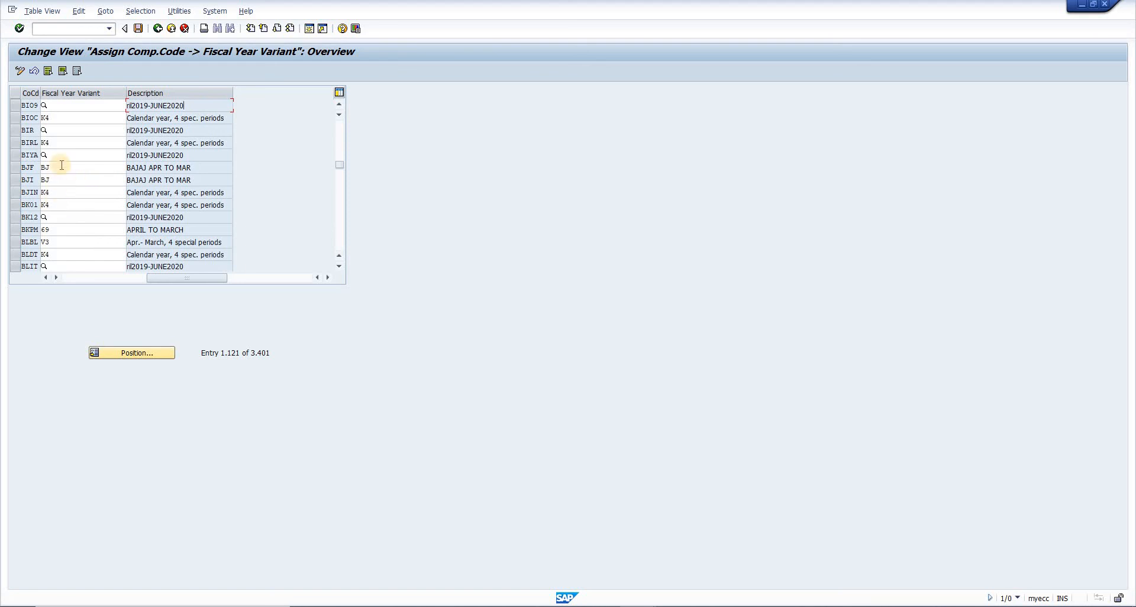
Find variant BG among the possible fiscal year variants and assign it to company code BIO9.
click(60, 106)
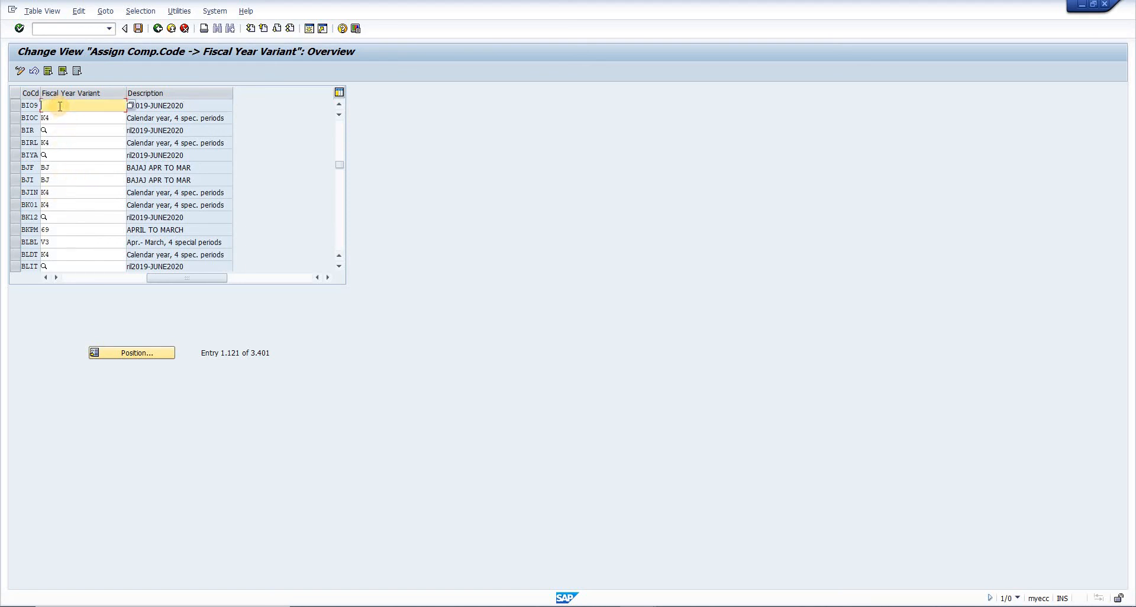
click(129, 106)
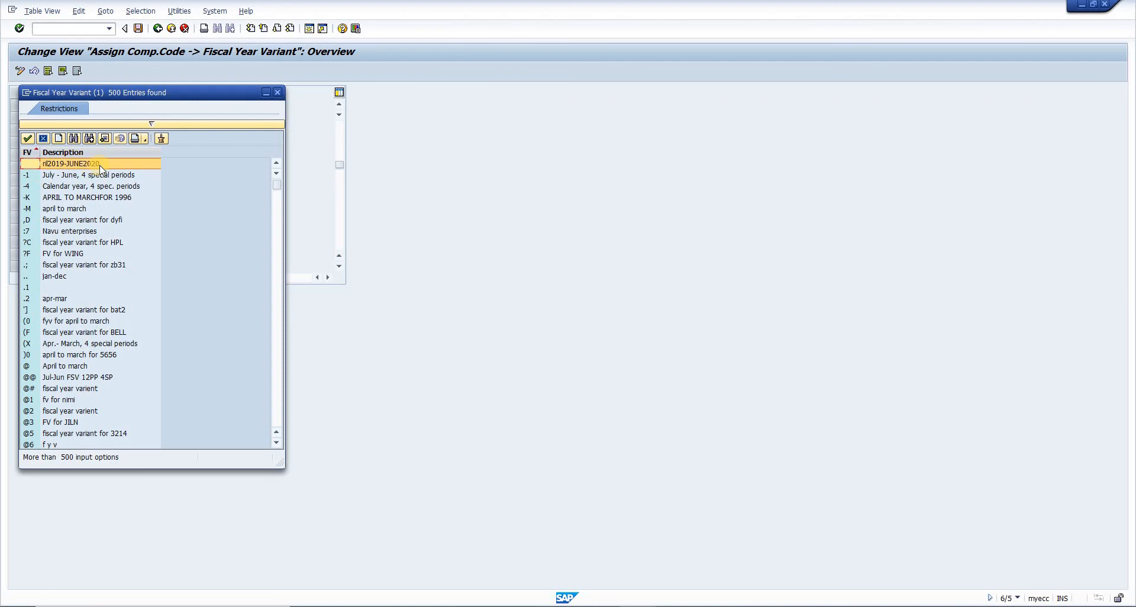
click(73, 138)
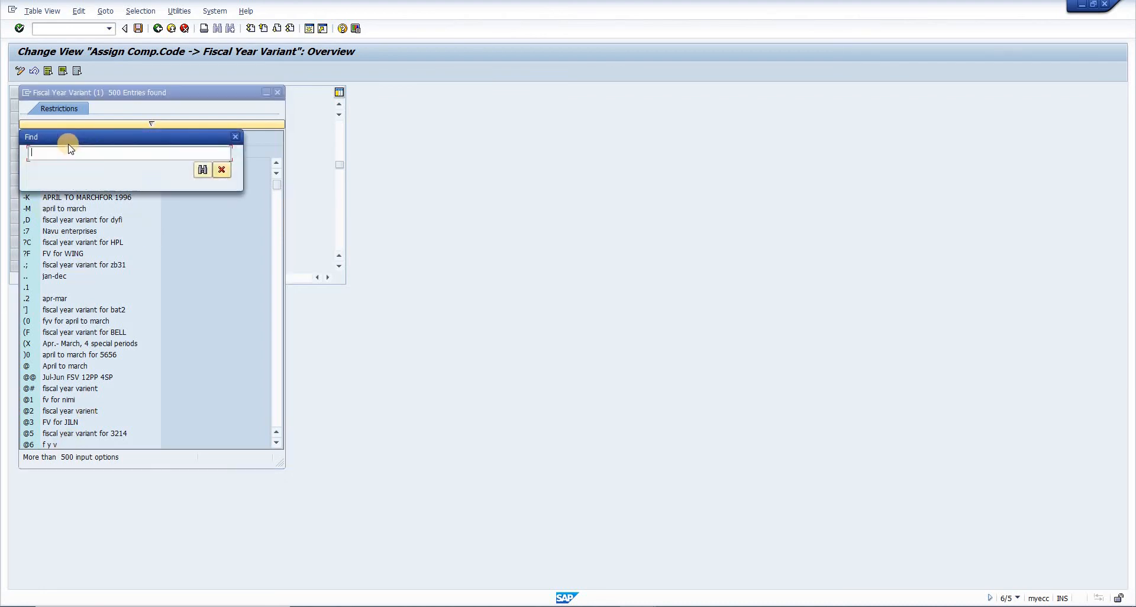
text(BG)
key(Return)
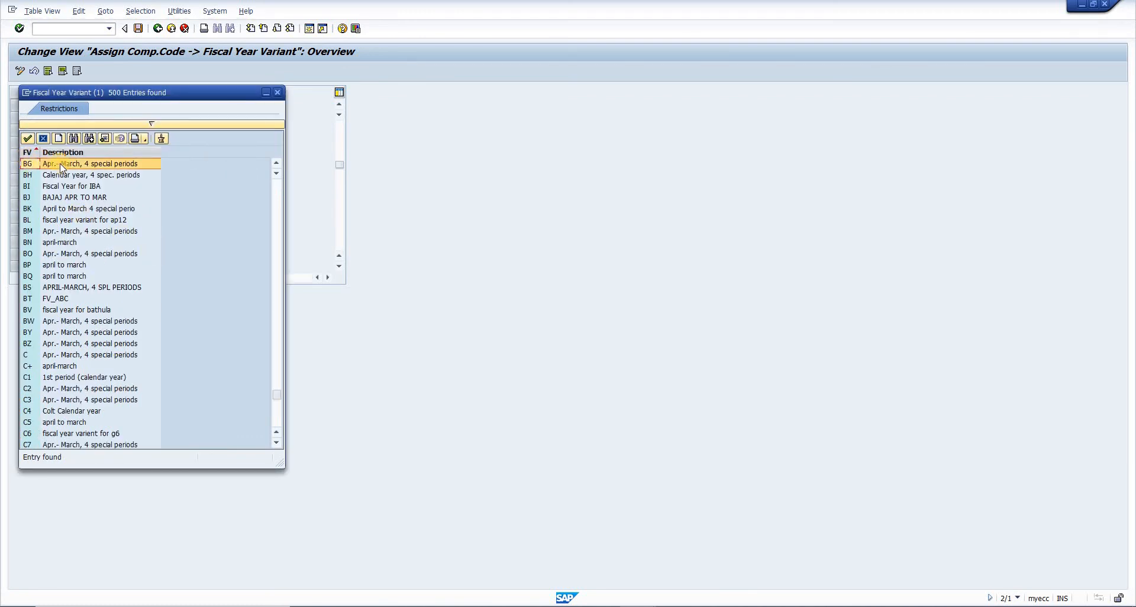
double_click(95, 164)
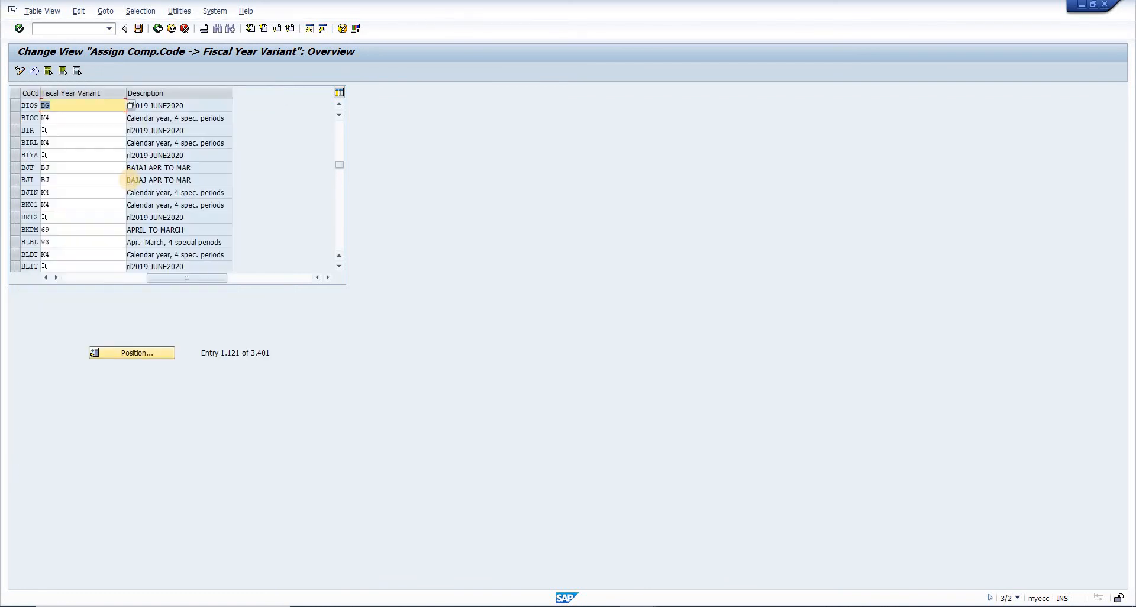
click(191, 105)
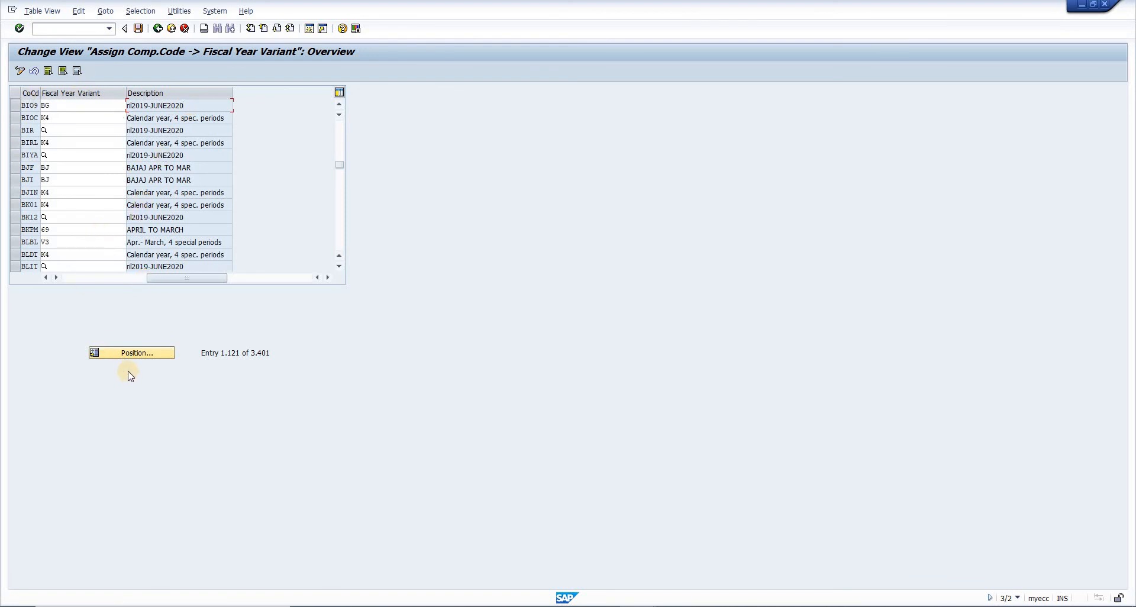
Set the fiscal year variant of company codes BIR and BK12 to K4.
click(122, 357)
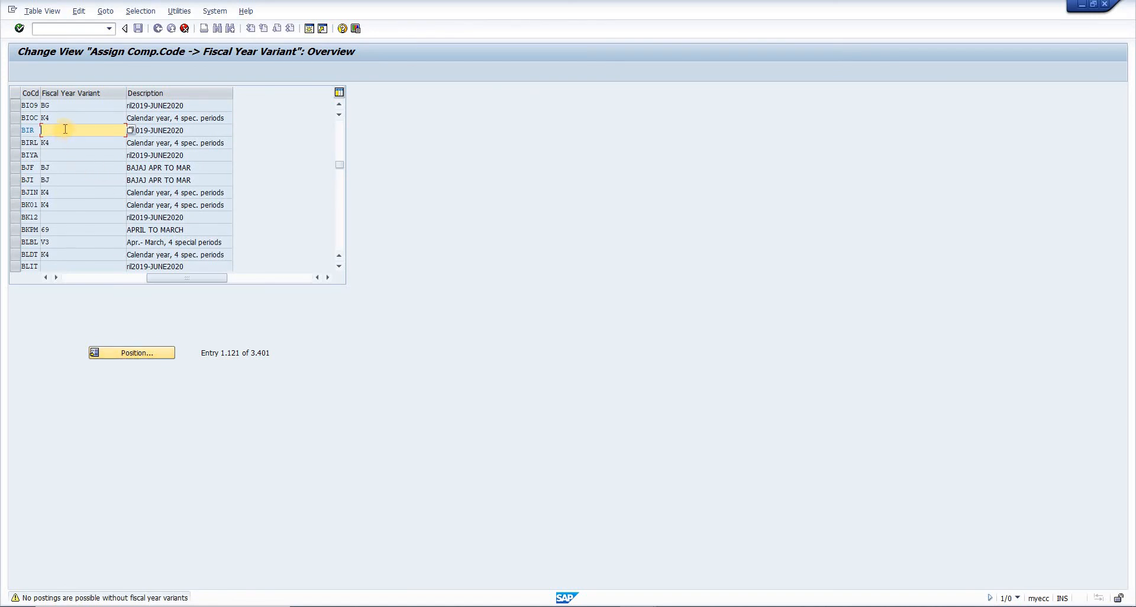
text(K)
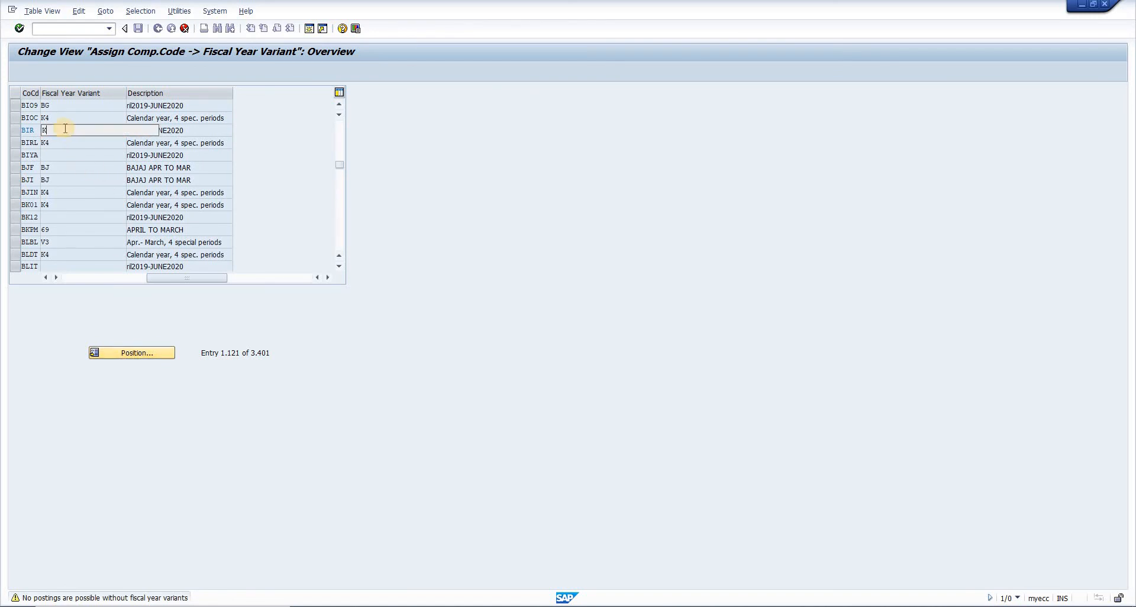
key(Down)
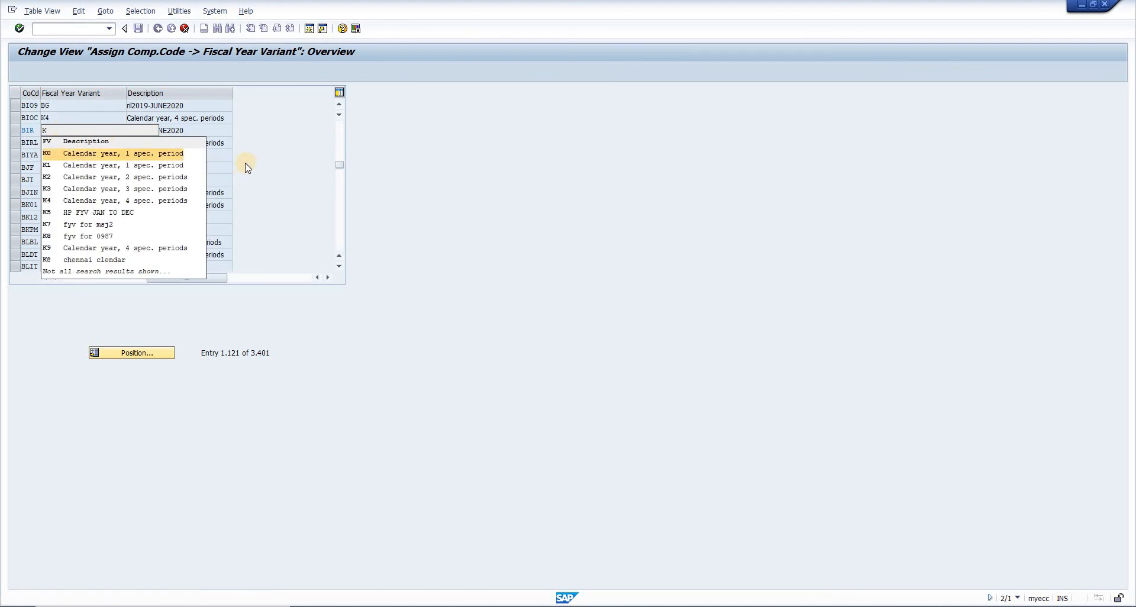
text(4)
key(Return)
key(Return)
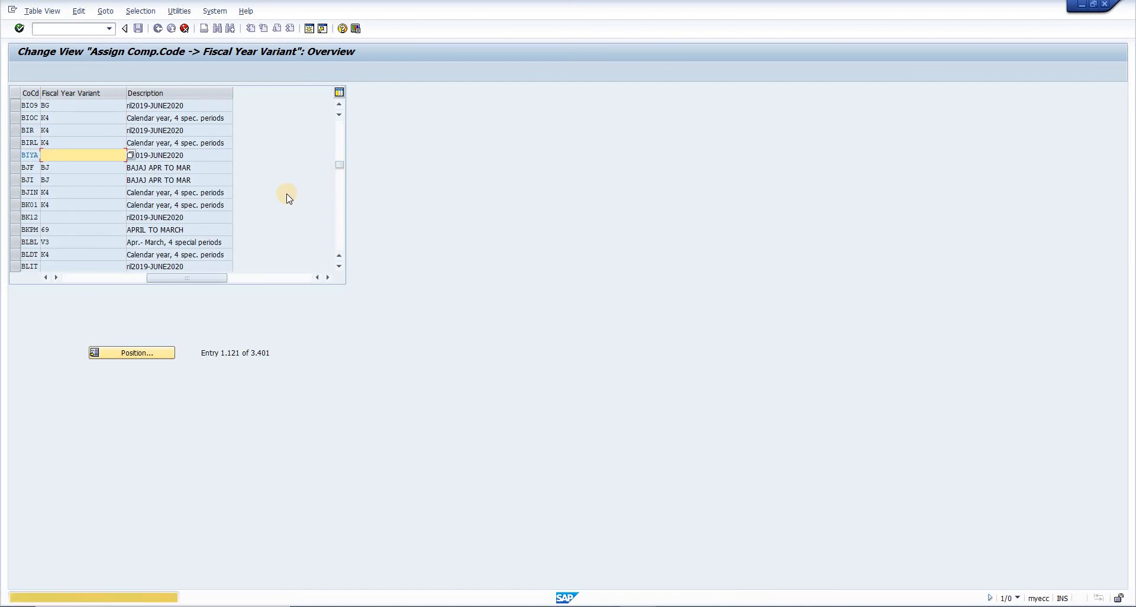
key(Return)
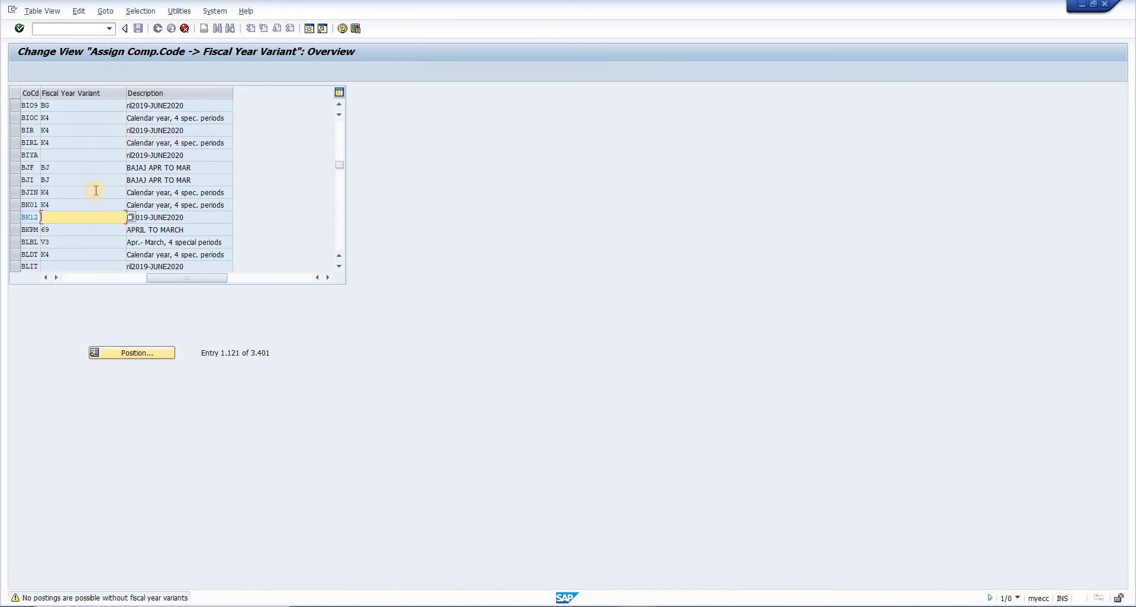
text(K4)
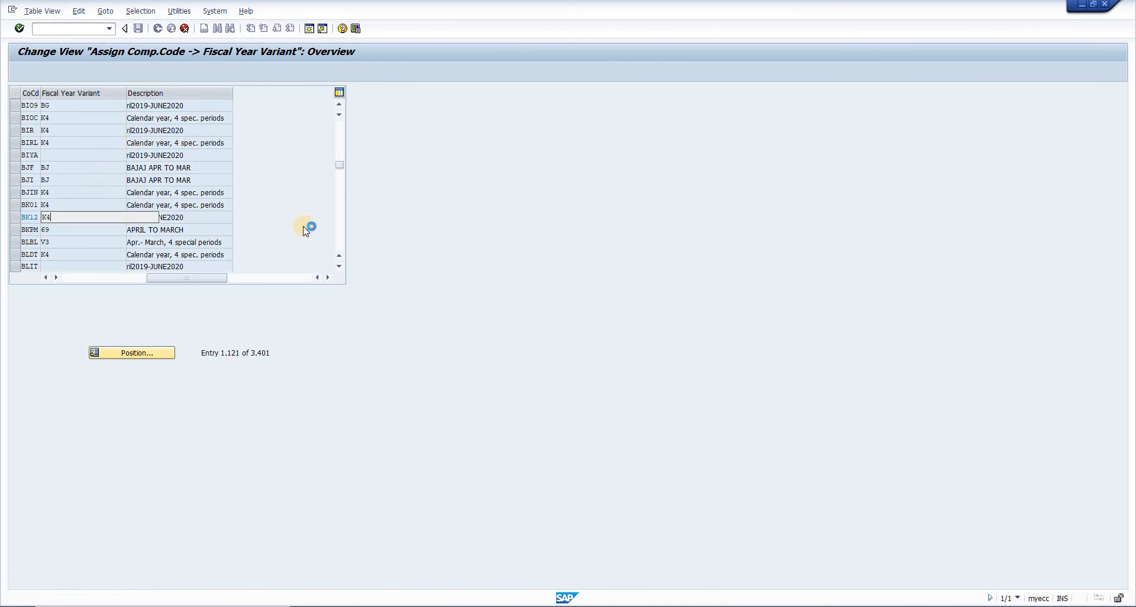
key(Return)
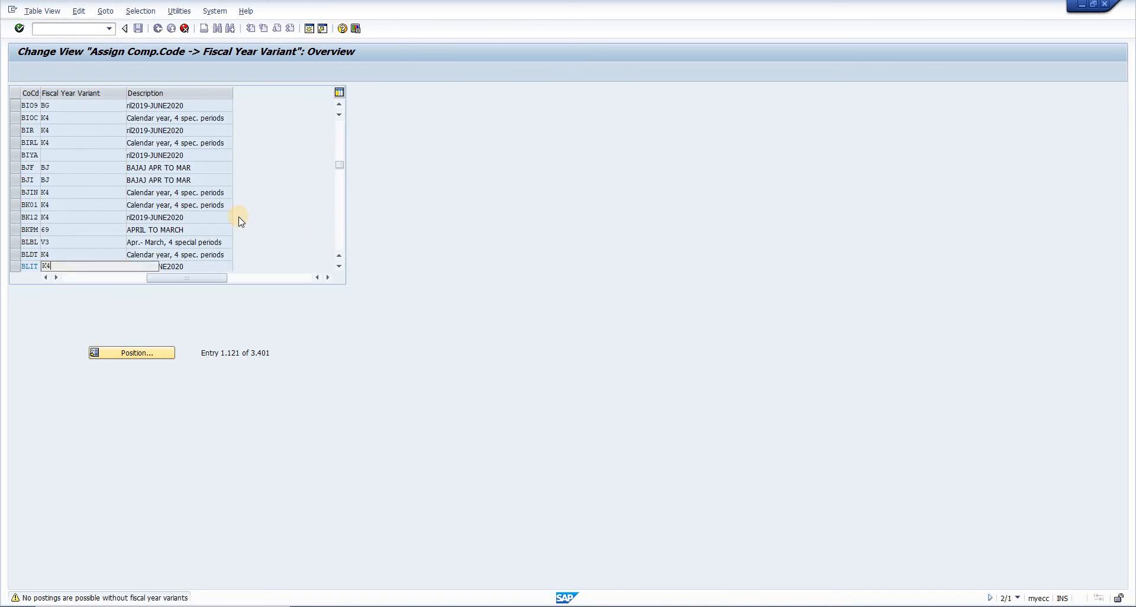
Reposition the company code assignment list at company code BIO9.
key(Return)
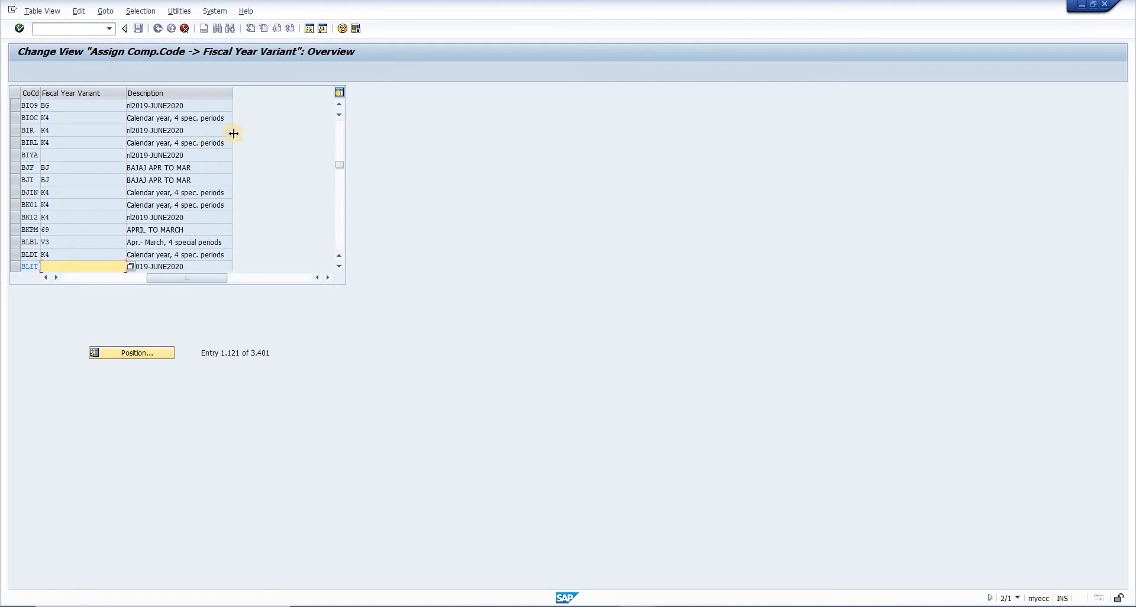
key(Return)
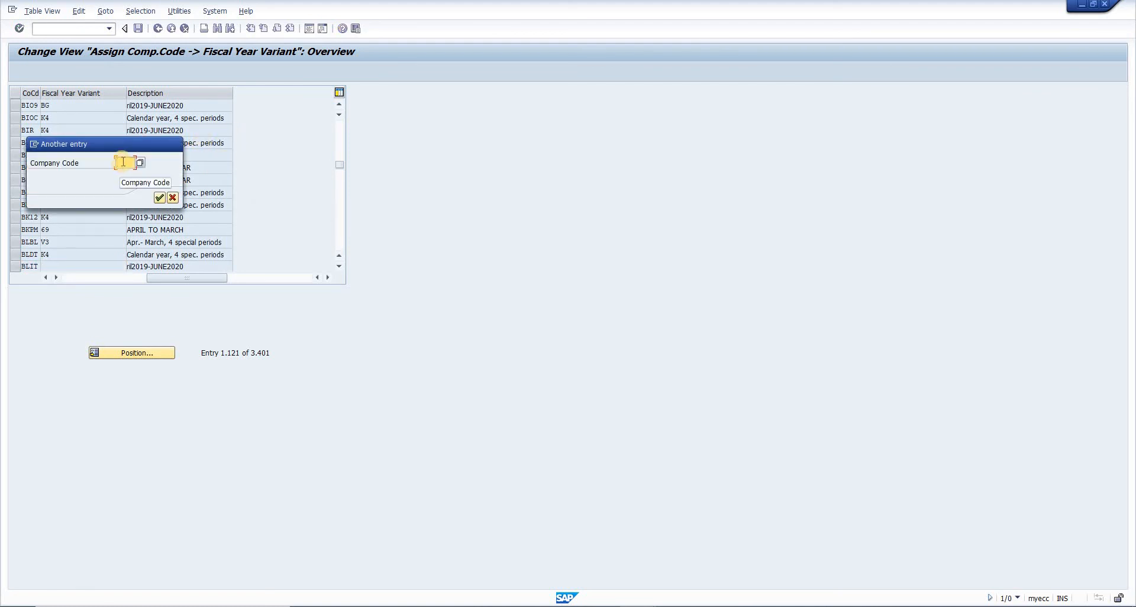
text(BIO)
click(134, 197)
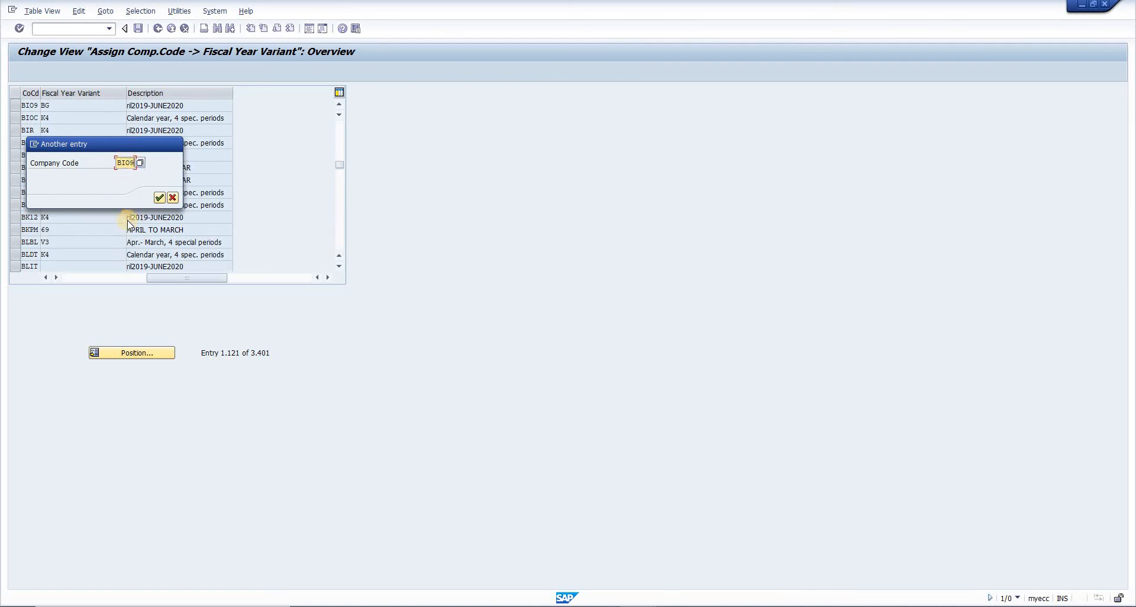
click(161, 197)
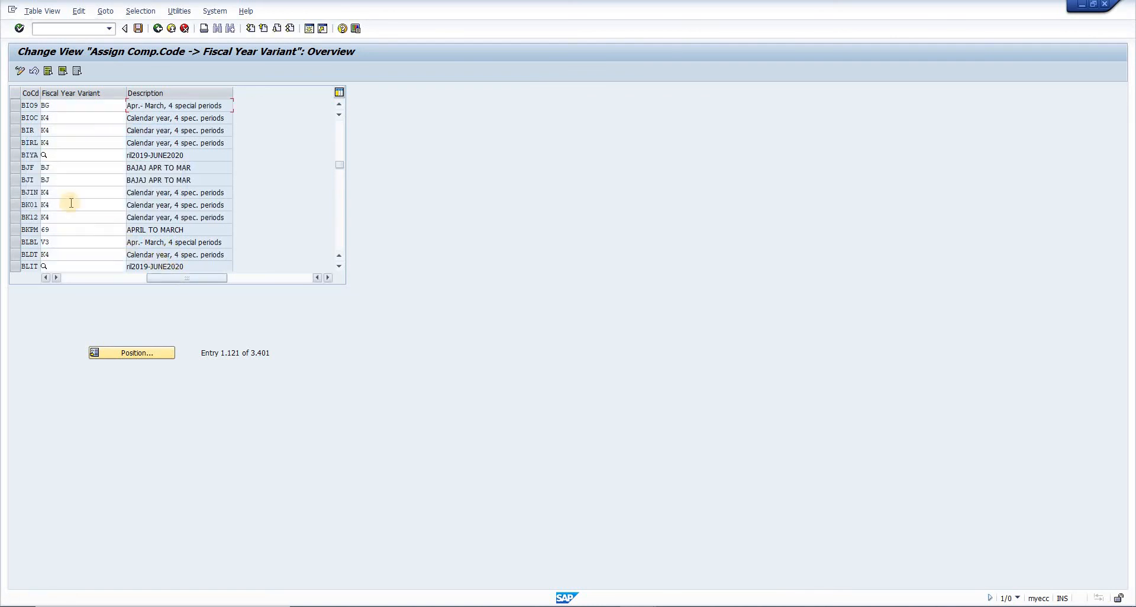
Select the BIO9 entry and set the fiscal year variant of company code BIYA to K4.
click(16, 106)
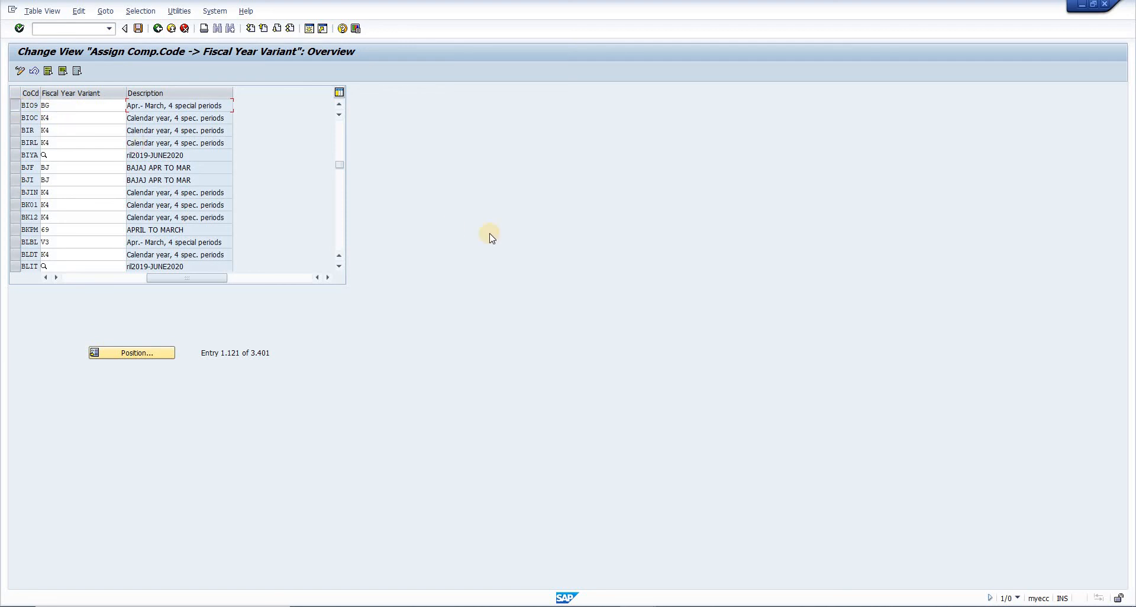
key(Return)
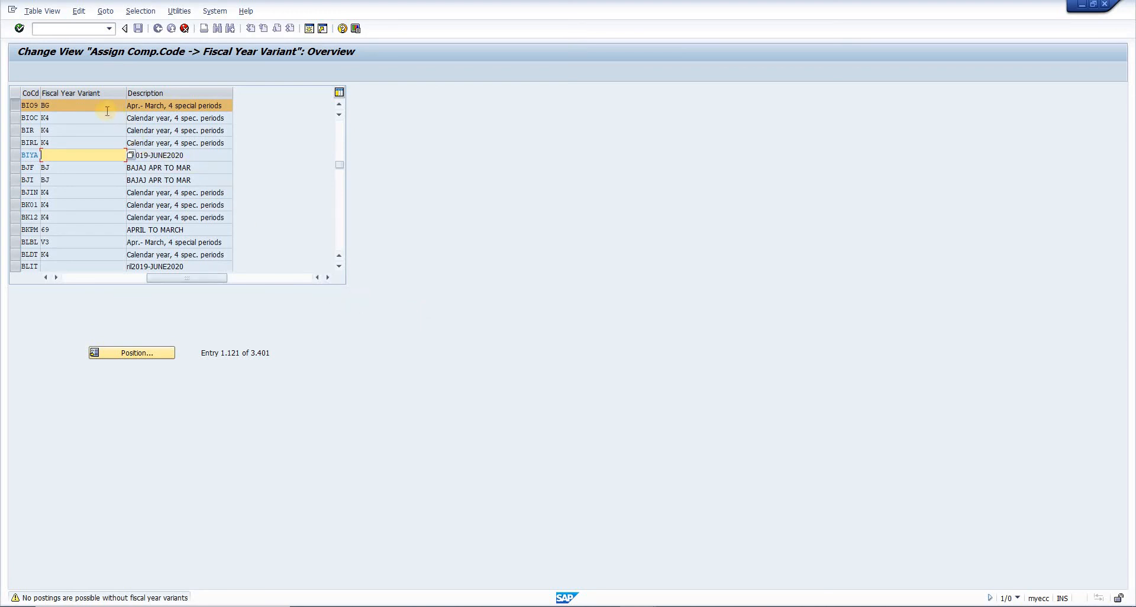
click(119, 160)
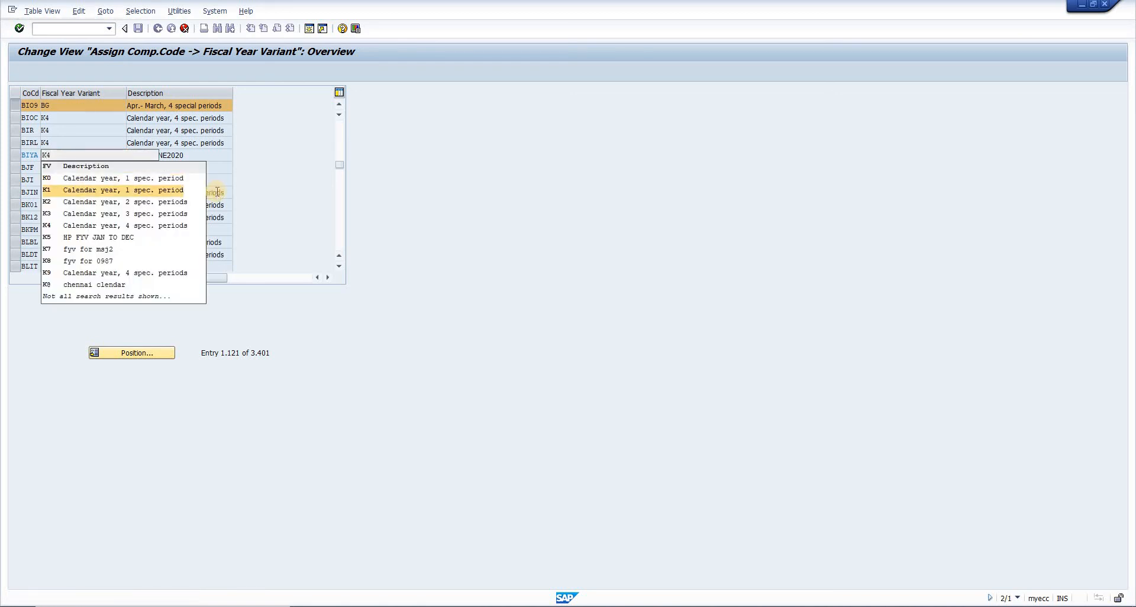
text(K4)
key(Return)
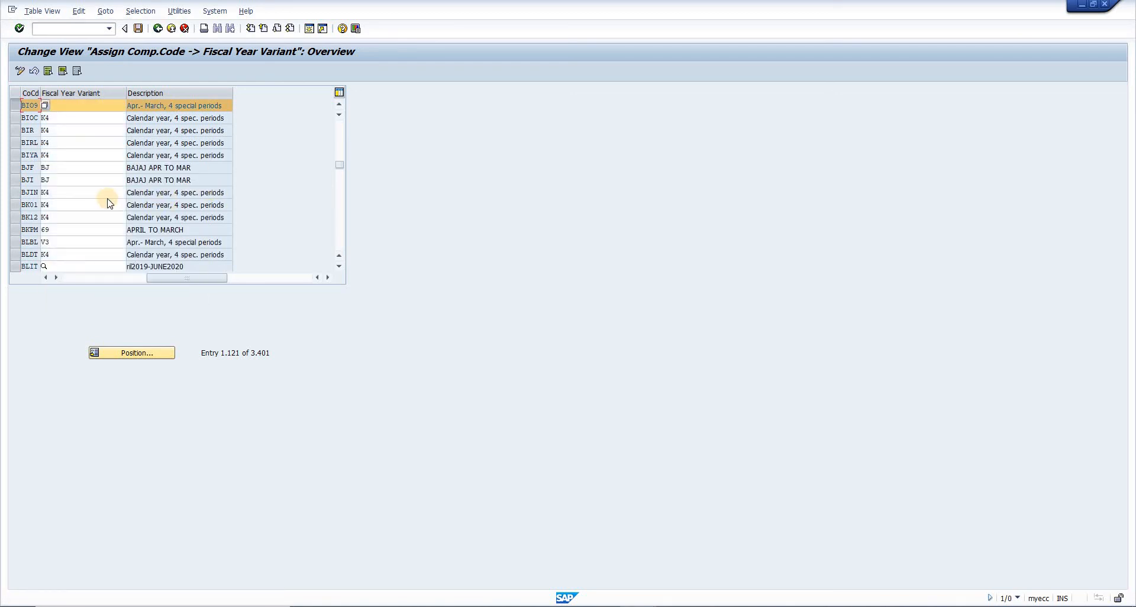
Enter BG again as the fiscal year variant of company code BIO9 and deselect its entry.
text(BG)
key(Return)
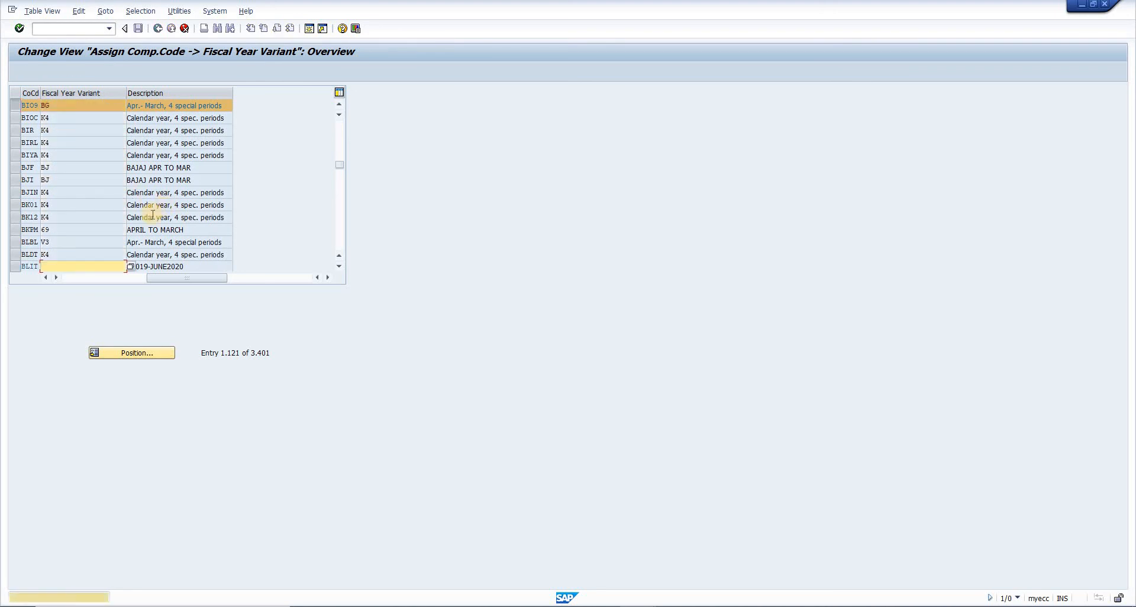
key(Return)
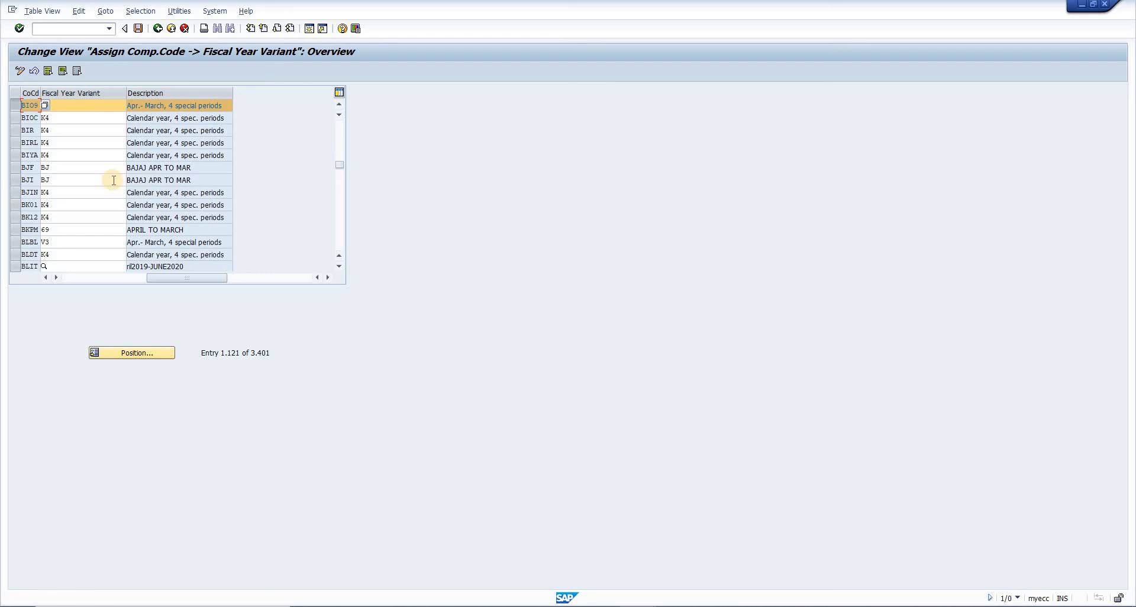
click(16, 105)
Set company code BLIT's fiscal year variant to K4 and save the assignments in the BIOCOM GROUP TR customizing request.
click(138, 28)
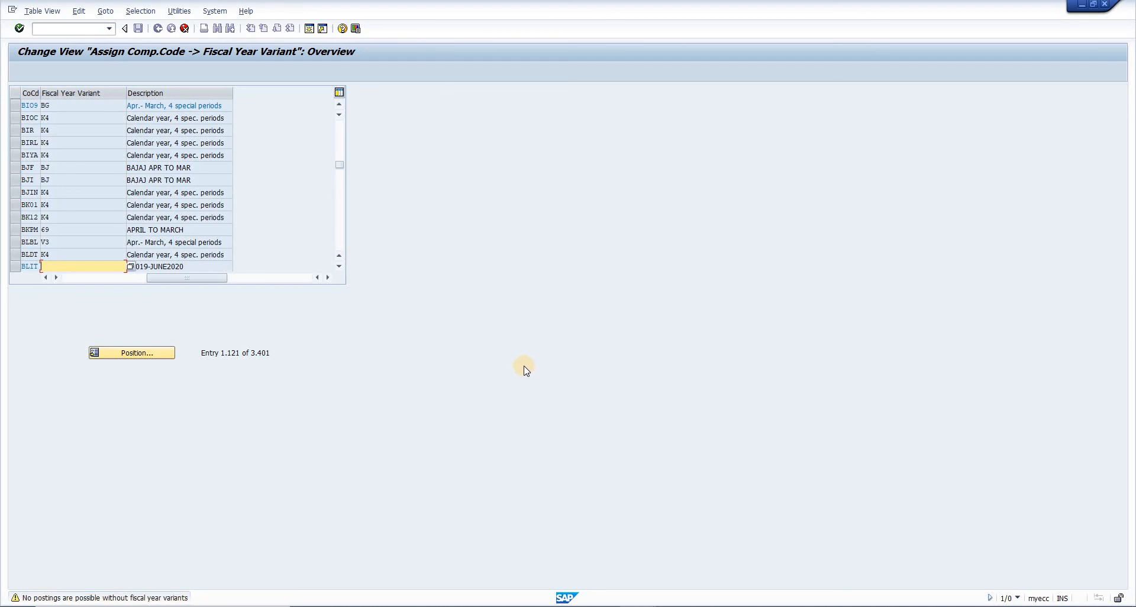
click(113, 267)
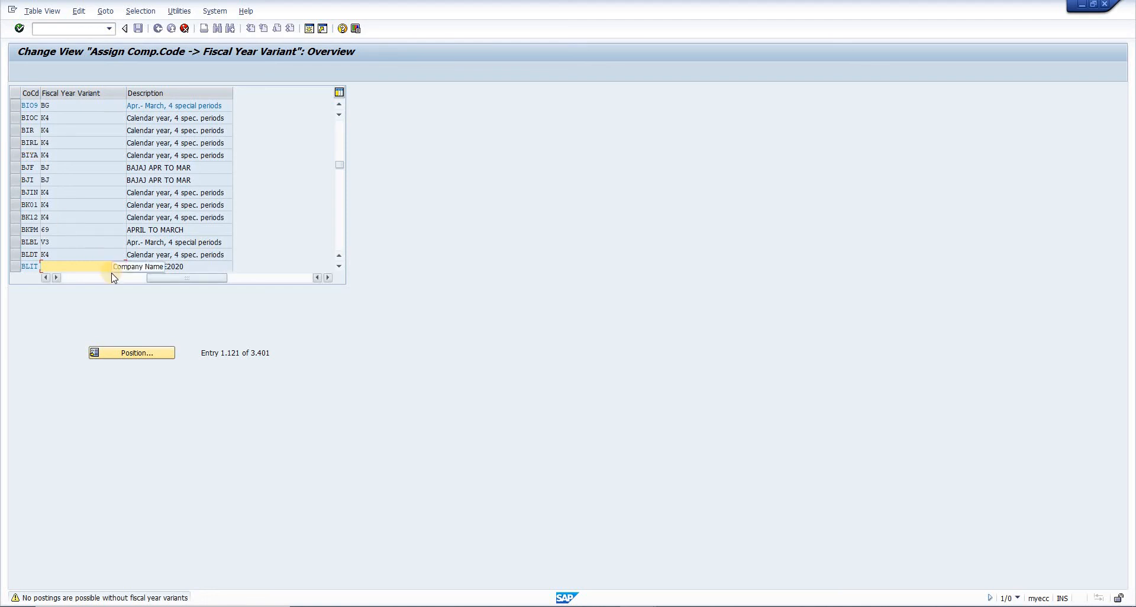
text(K4)
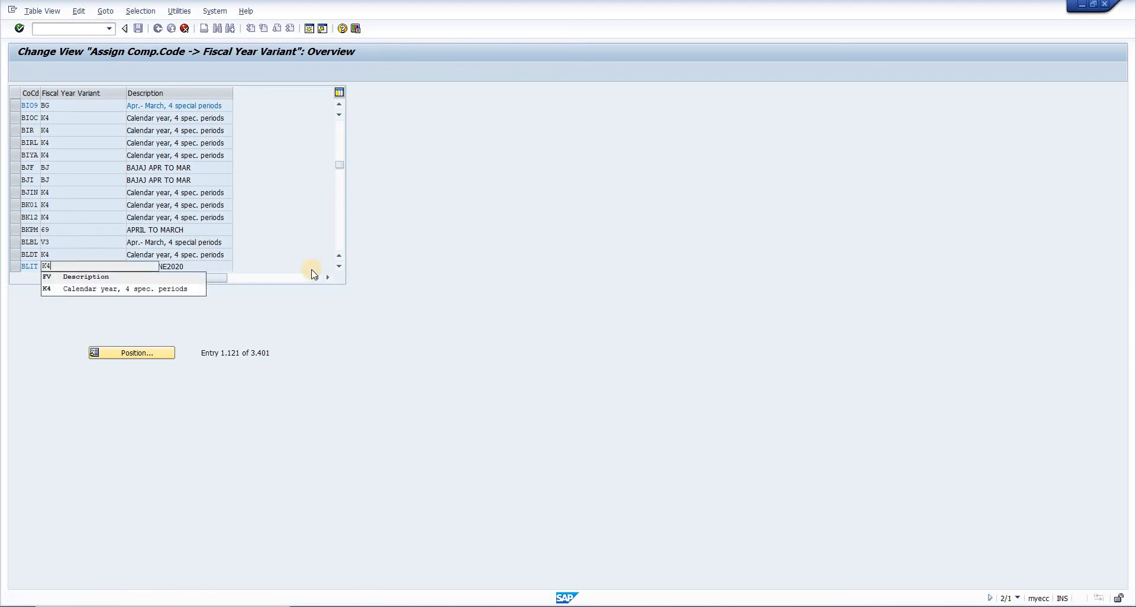
key(Return)
key(ctrl+s)
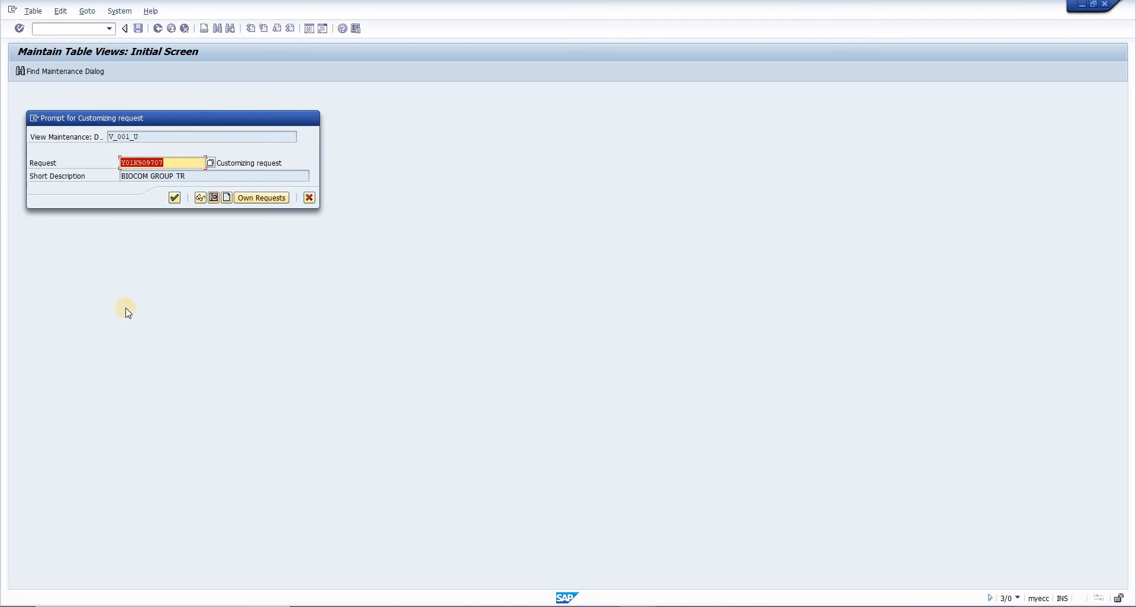
key(Return)
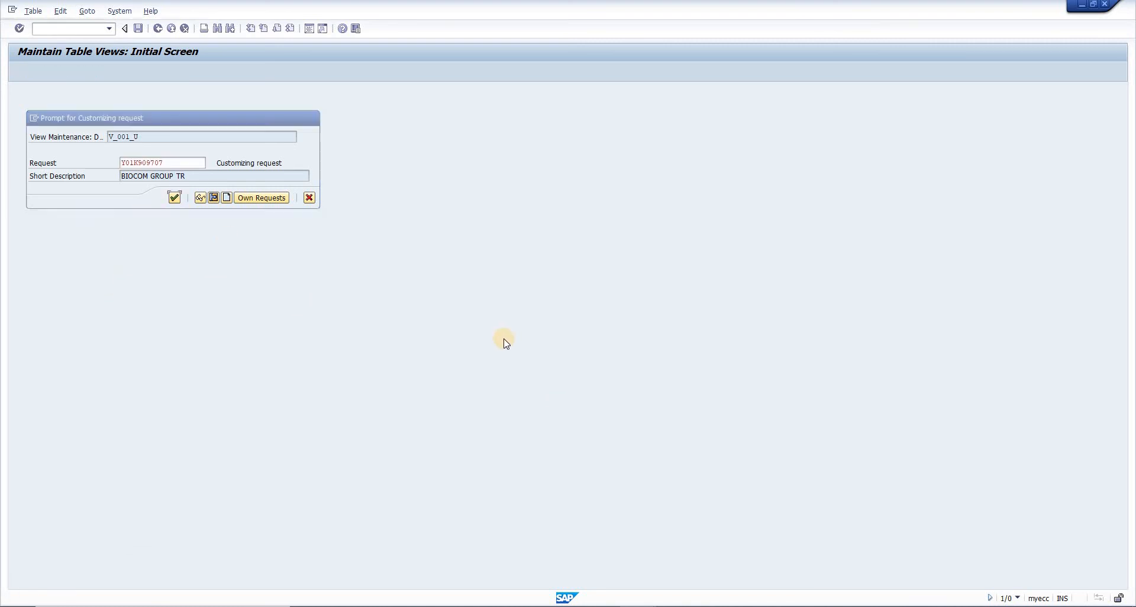